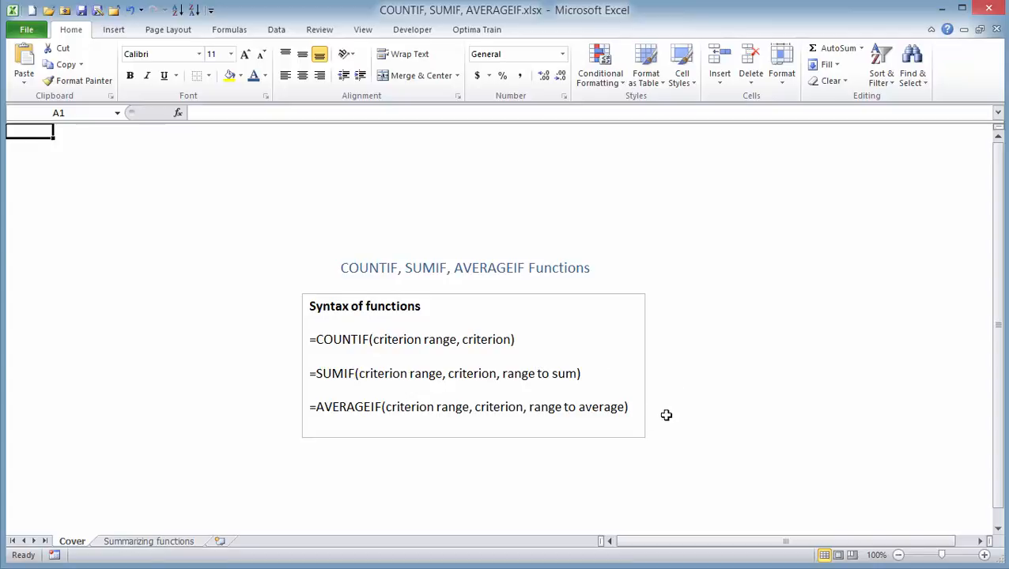
Open the Summarizing functions sheet and inspect the age cutoff in G2 and the exam score cutoff in G3.
click(170, 542)
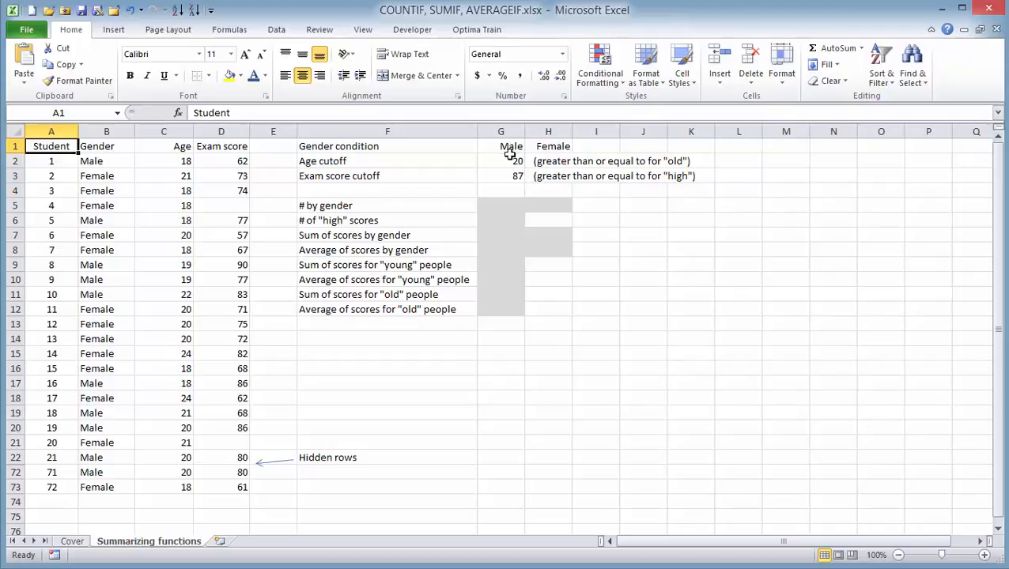
click(510, 158)
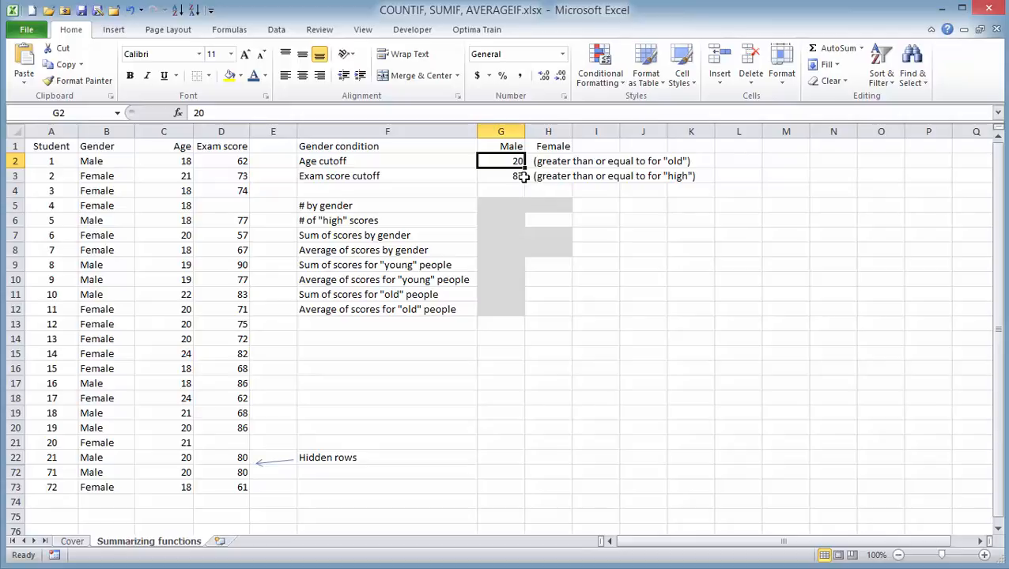
click(515, 174)
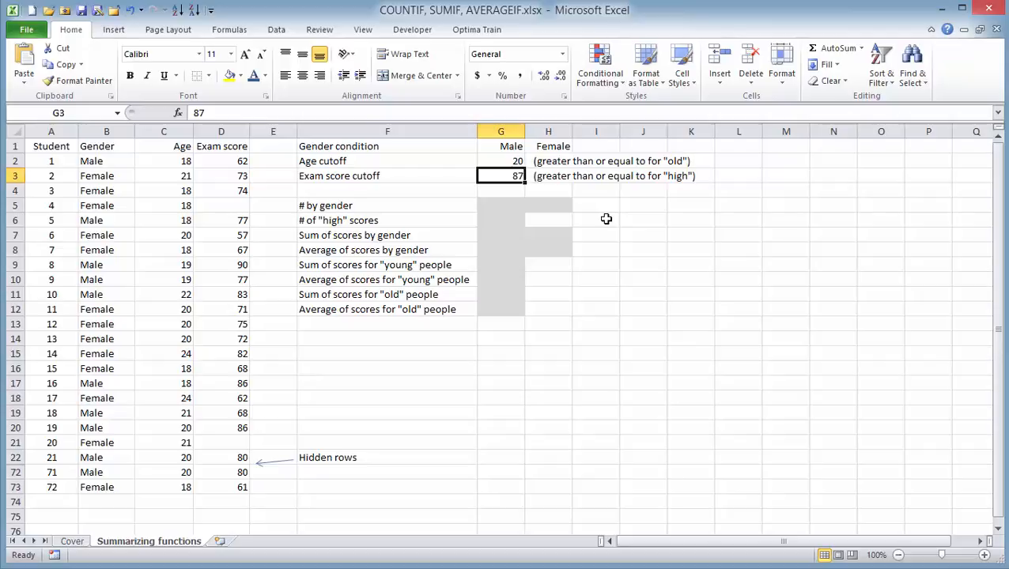
Count students by gender in G5 with =COUNTIF($B$2:$B$73,G1) and copy the formula across to H5.
click(504, 202)
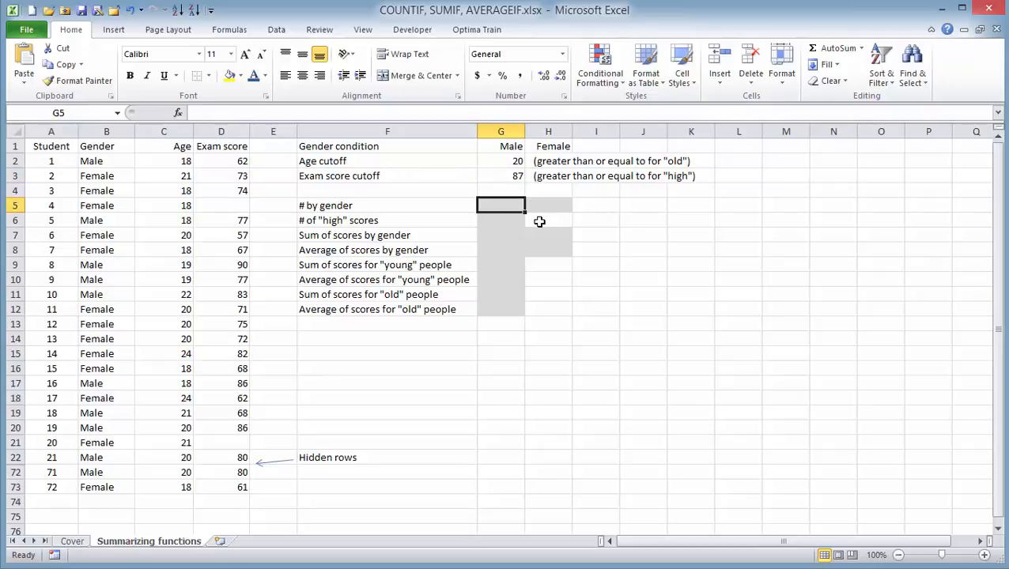
text(=count)
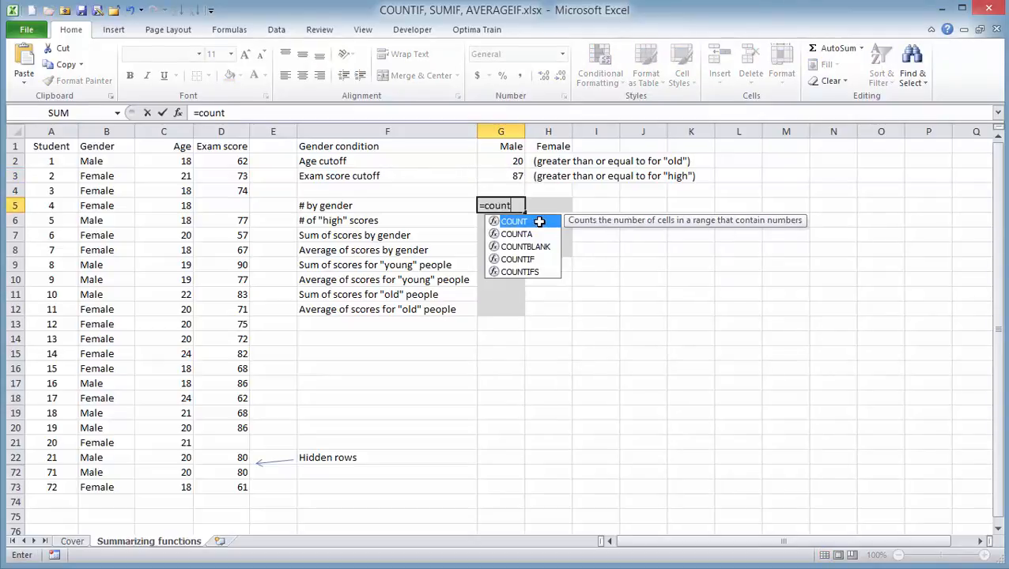
text(if()
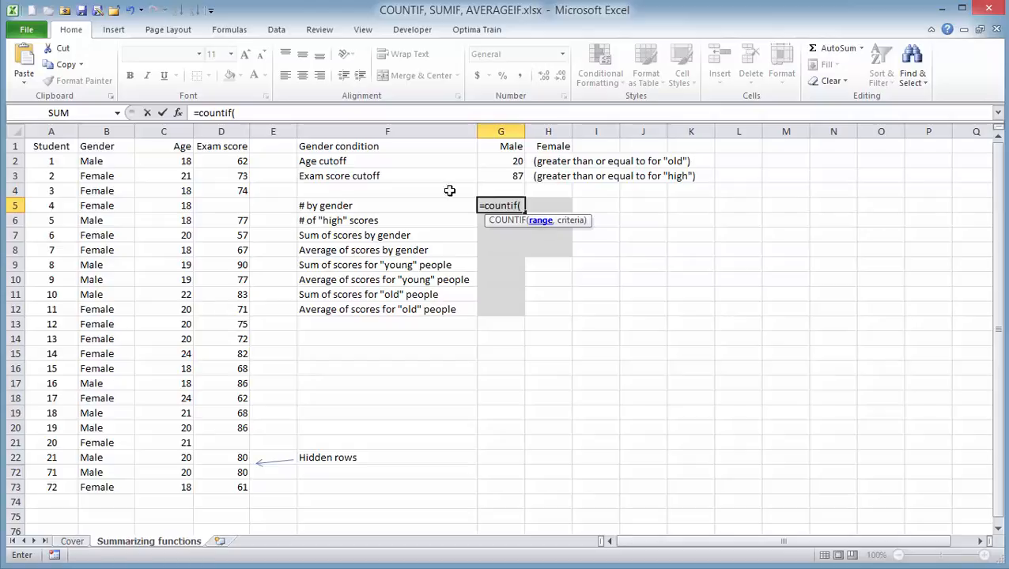
click(94, 161)
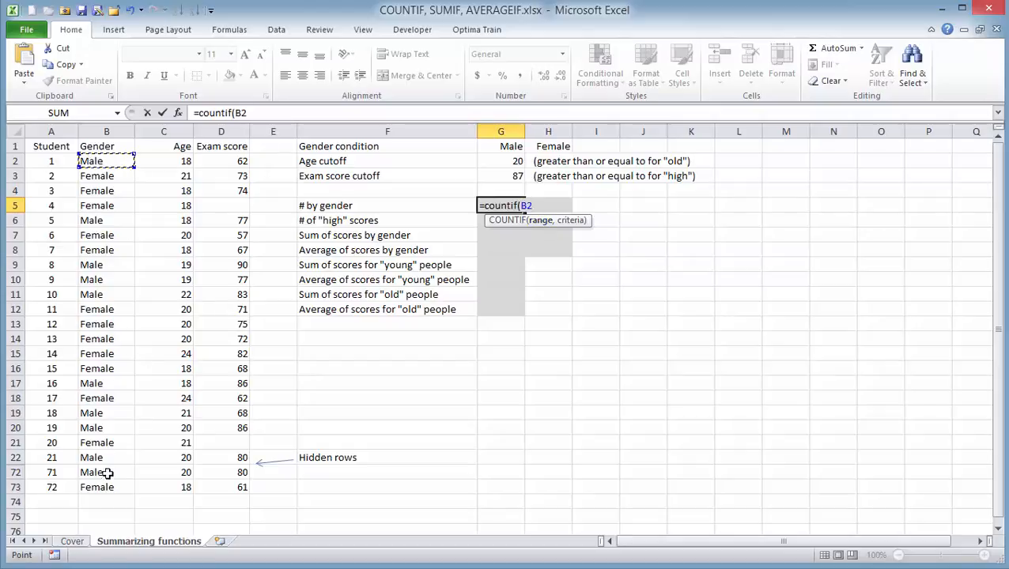
shift+click(100, 486)
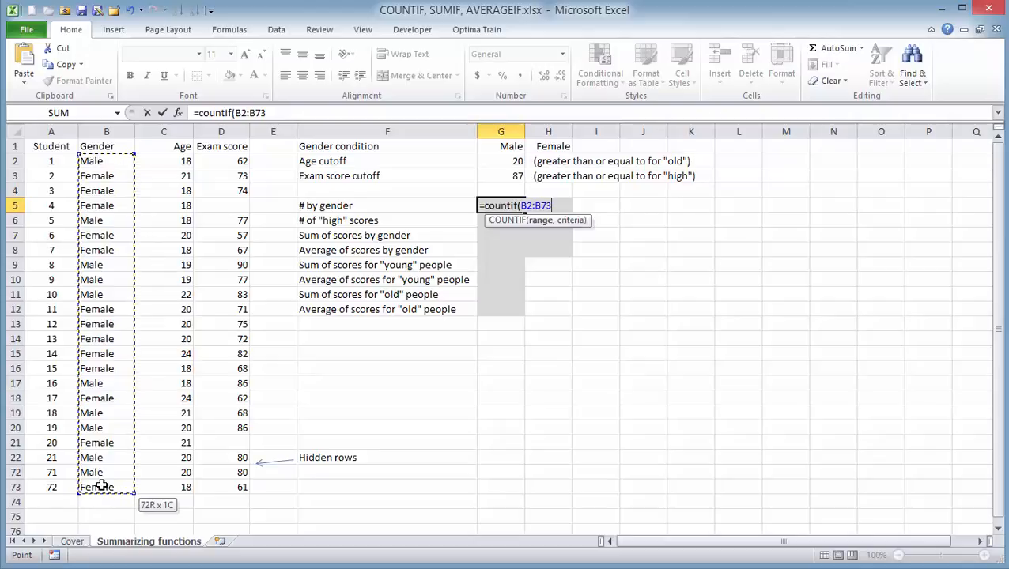
key(F4)
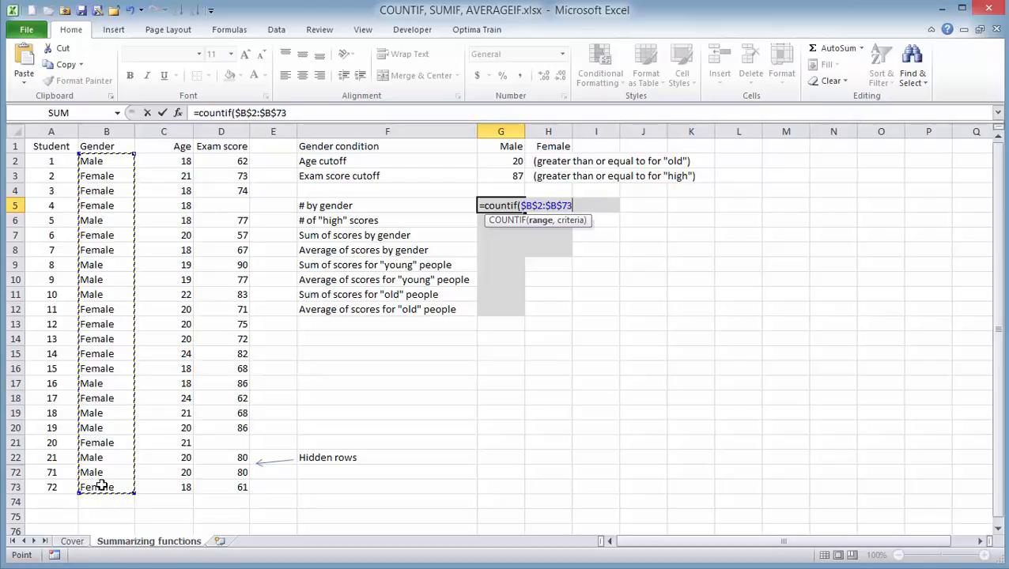
text(,)
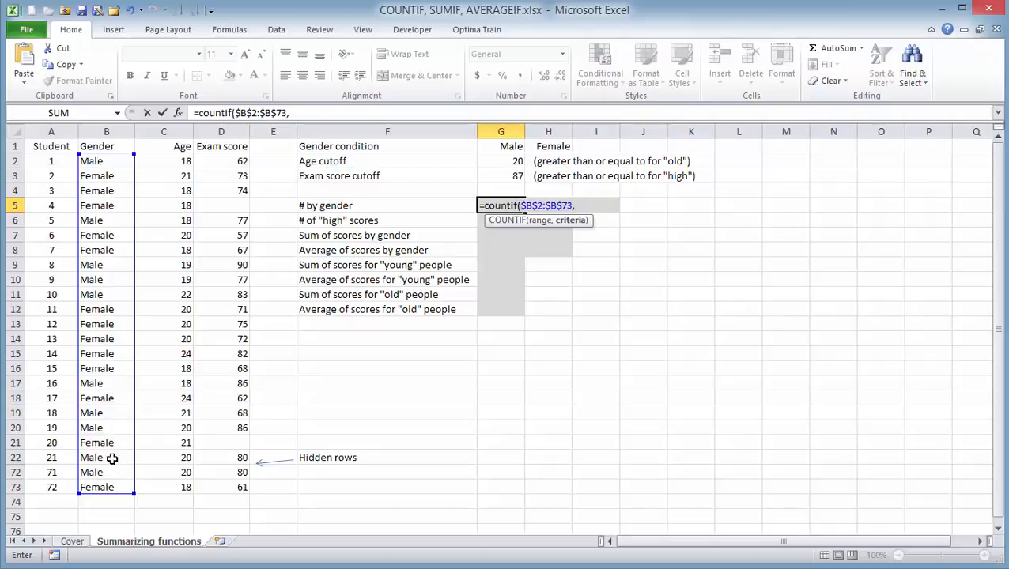
click(504, 144)
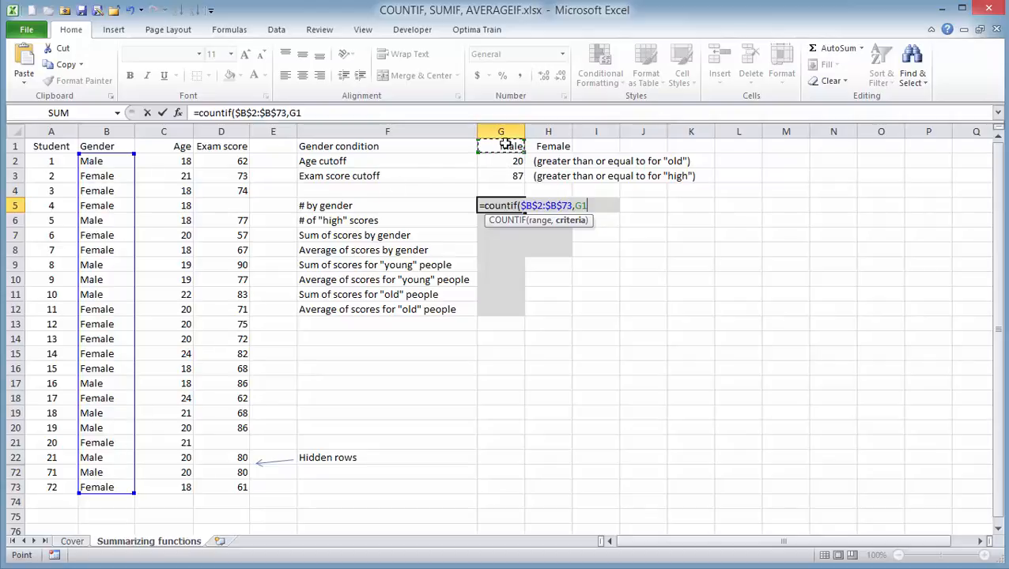
text())
key(Return)
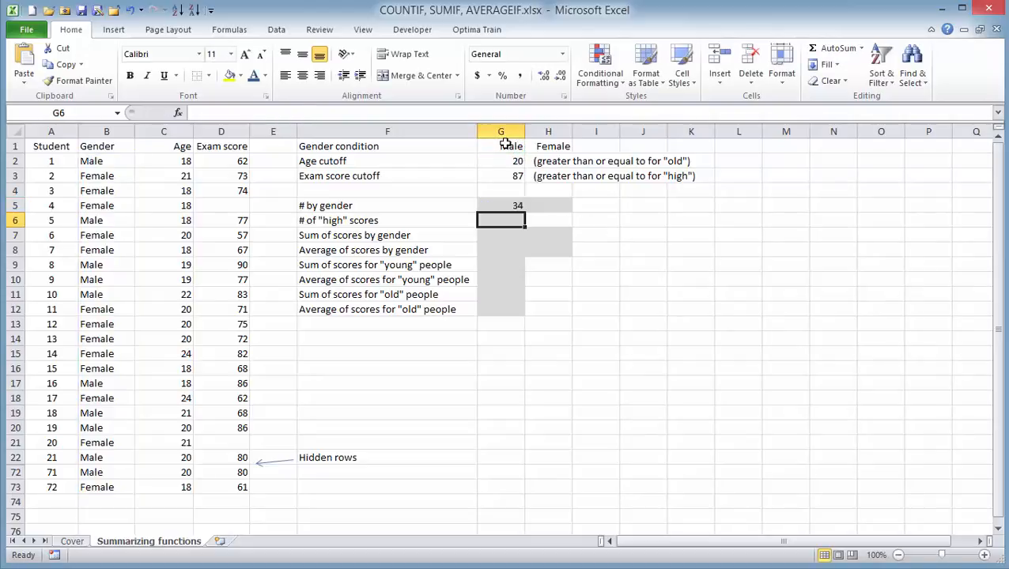
click(491, 202)
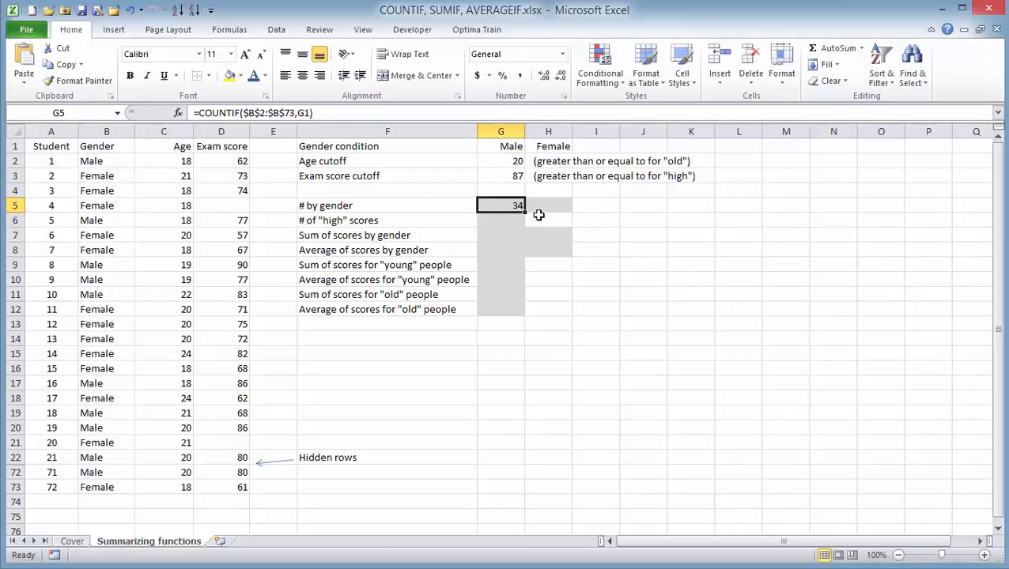
drag(523, 211, 563, 210)
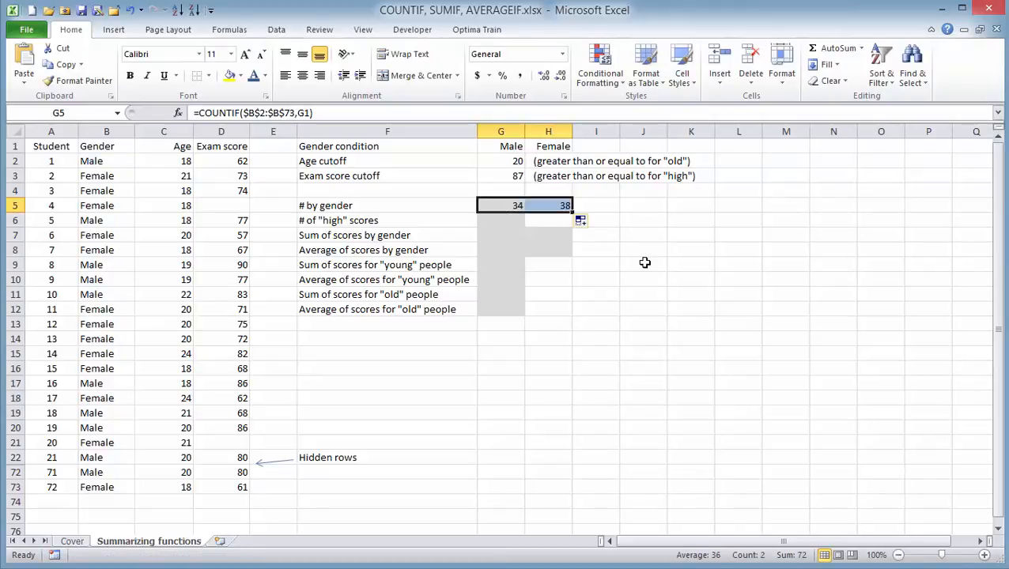
Count the "high" exam scores in G6 with the formula =COUNTIF(D2:D73,">="&G3).
click(501, 220)
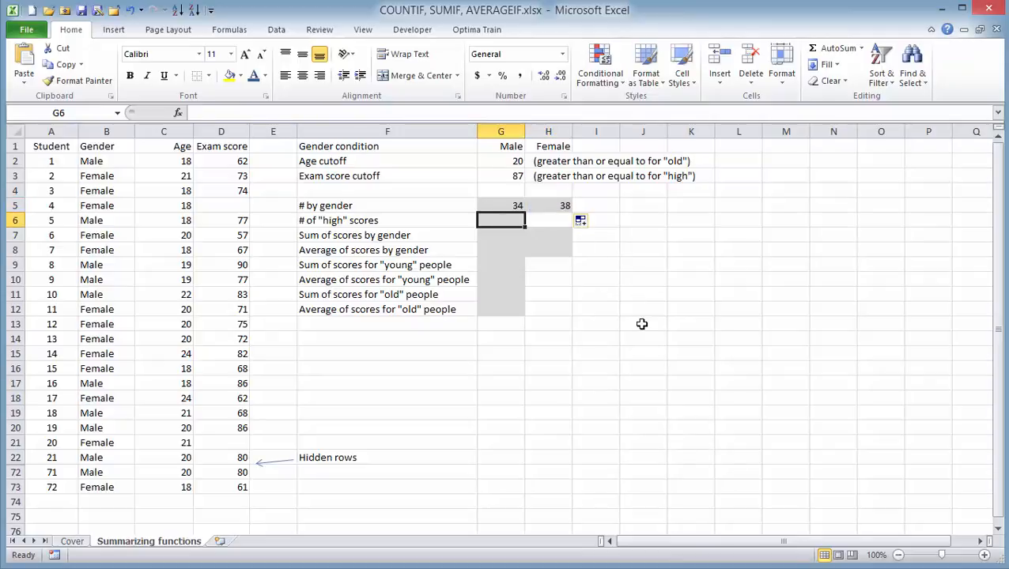
text(=count)
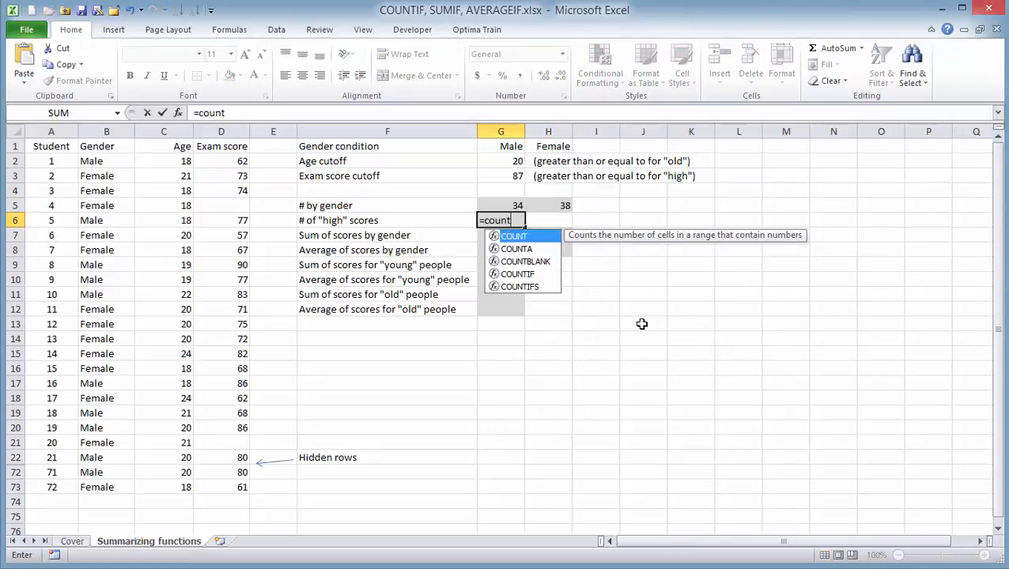
text(if()
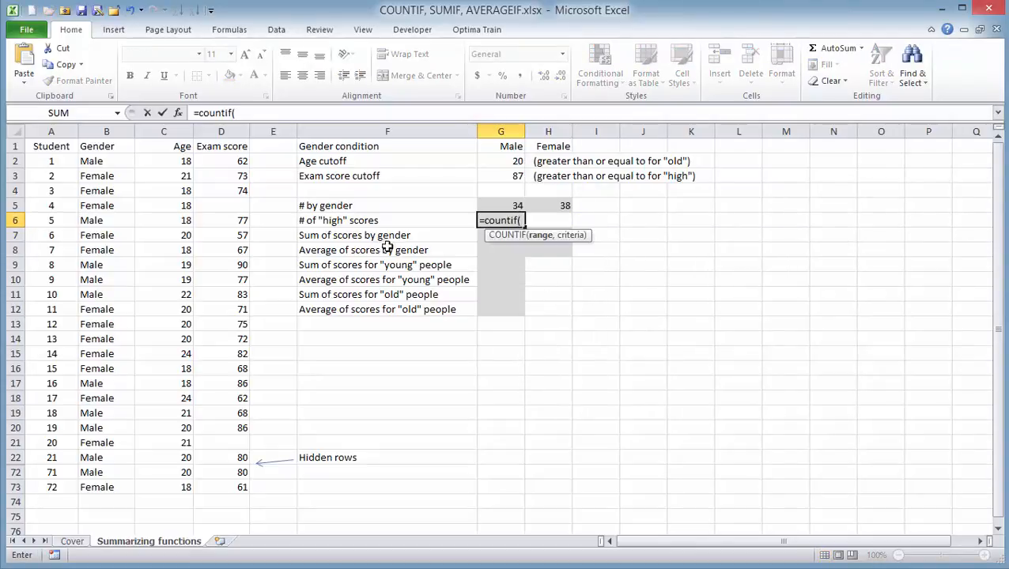
click(234, 162)
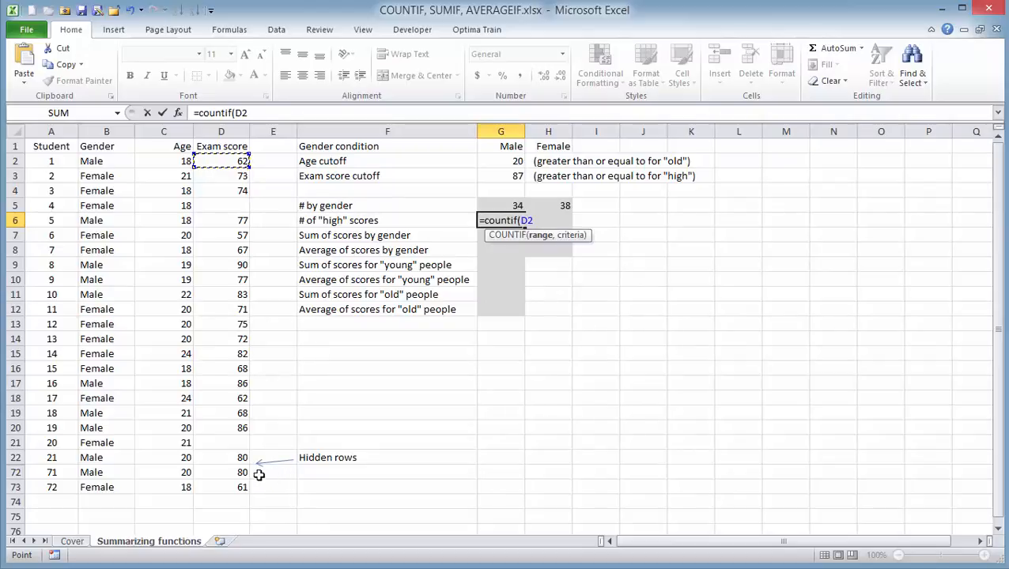
drag(226, 487, 232, 487)
text(,)
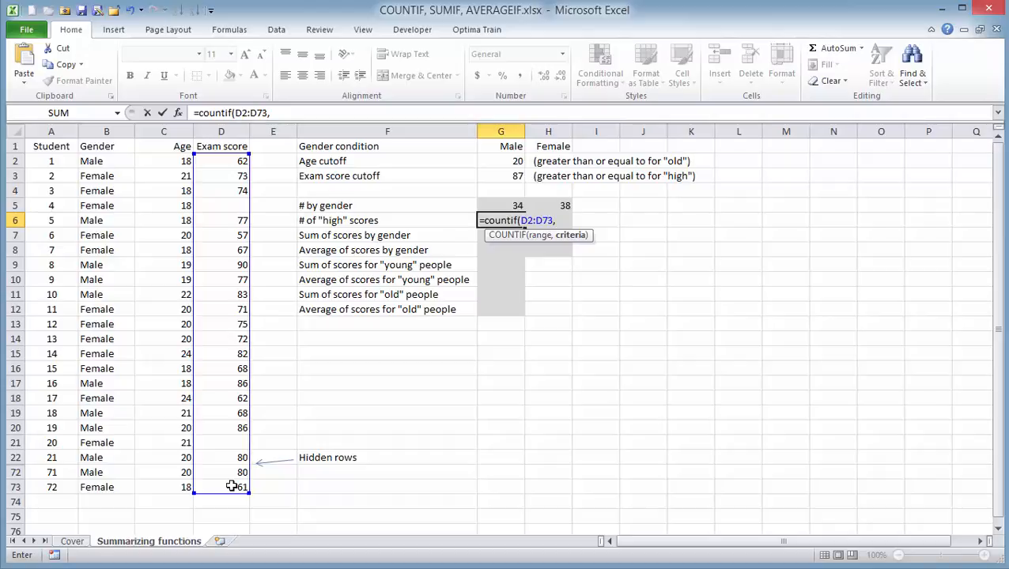
text(">=")
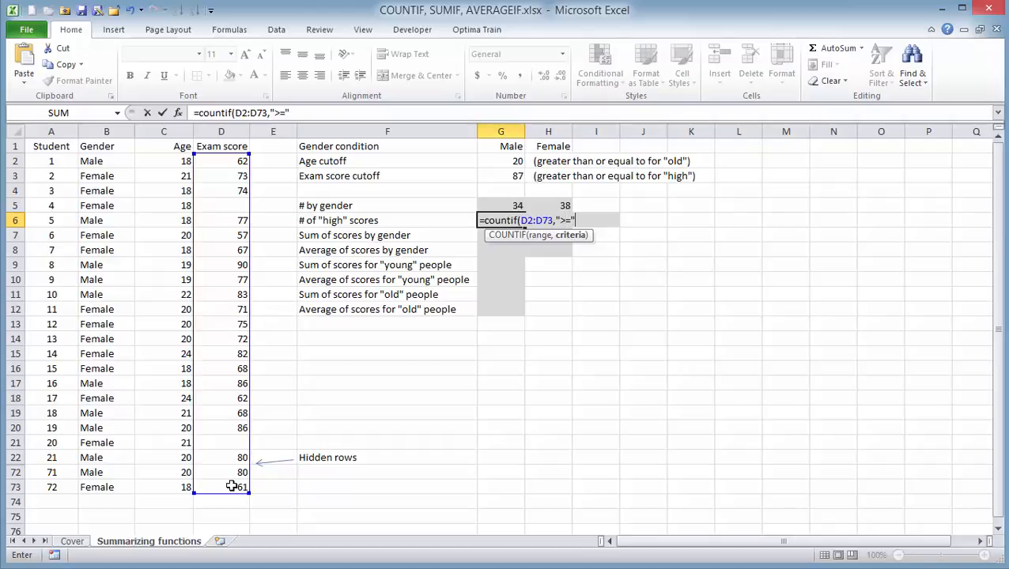
text(&)
click(487, 173)
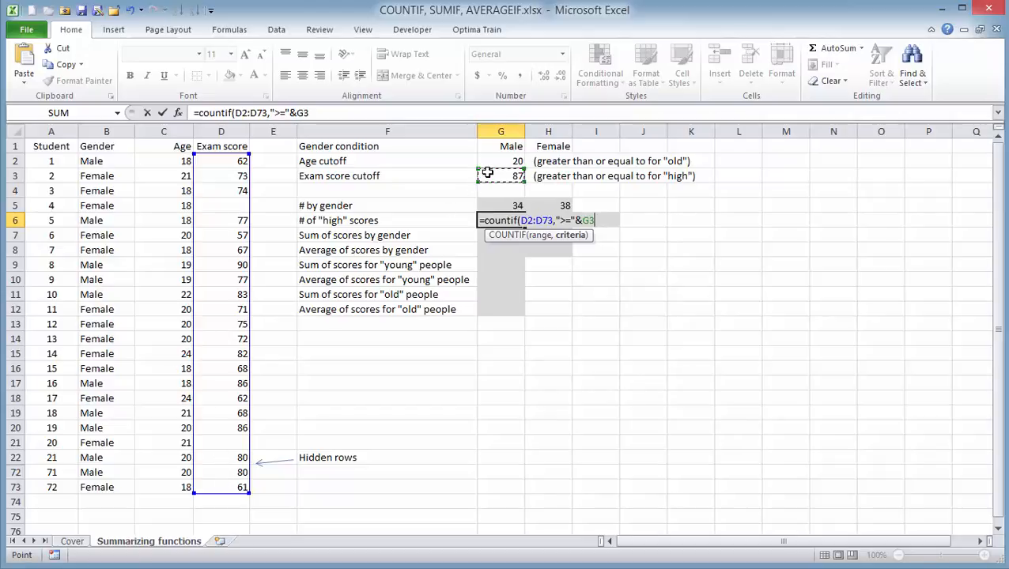
text())
key(Return)
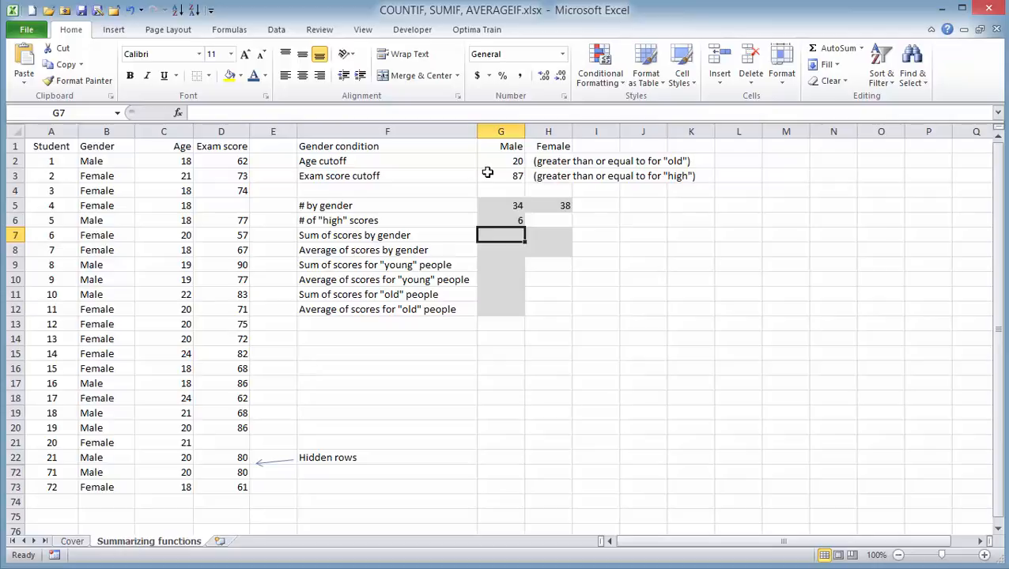
Try an exam score cutoff of 80 in G3, and undo the change.
click(500, 176)
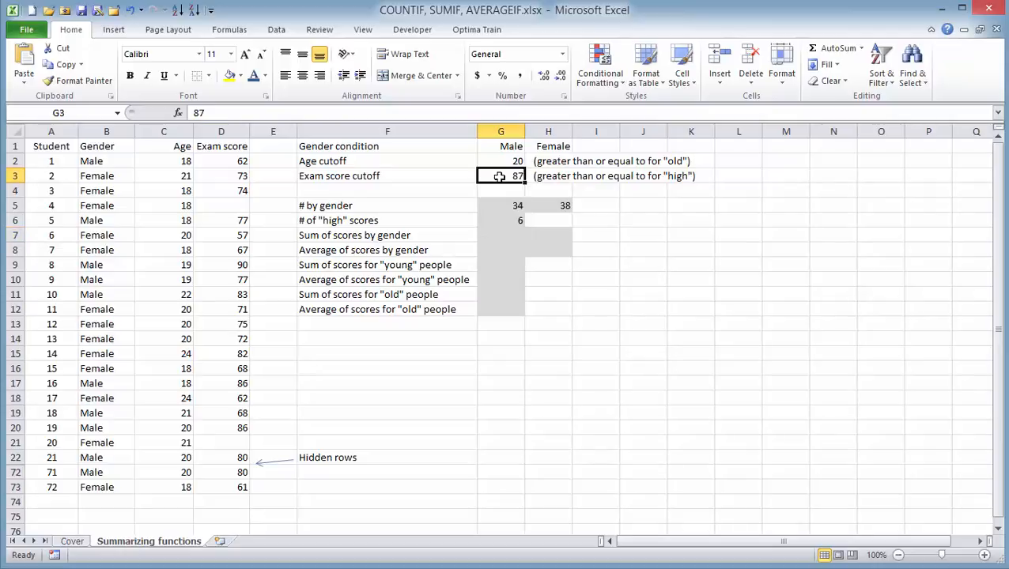
text(80)
key(Return)
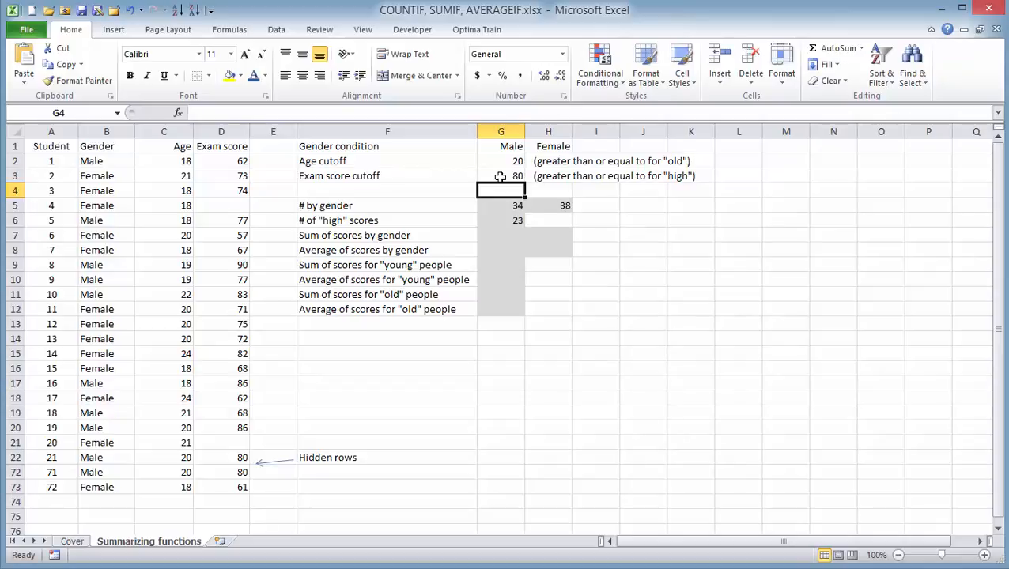
key(ctrl+z)
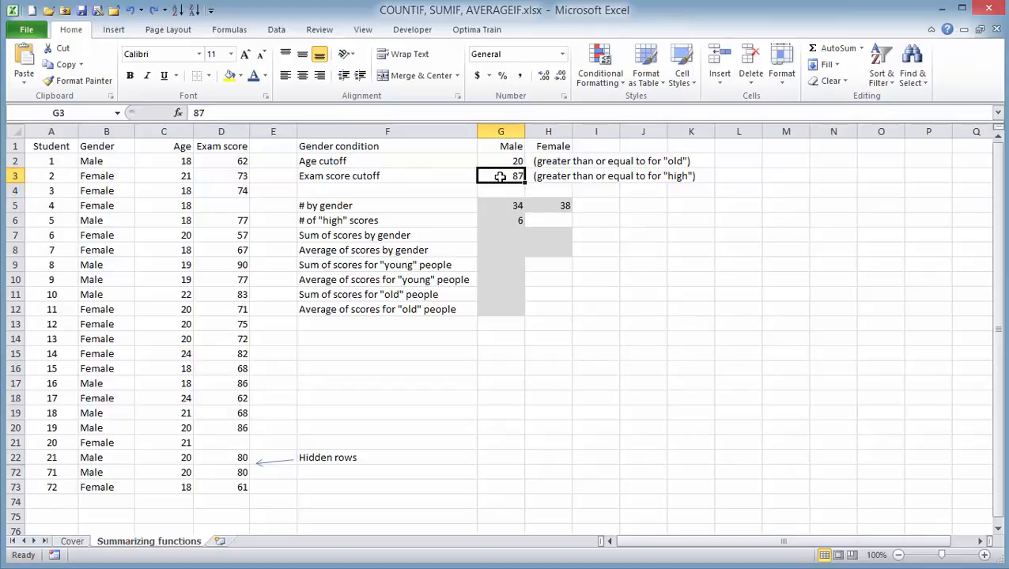
Sum the male students' exam scores in G7 with the formula =SUMIF($B$2:$B$73,G1,$D$2:$D$73).
click(504, 235)
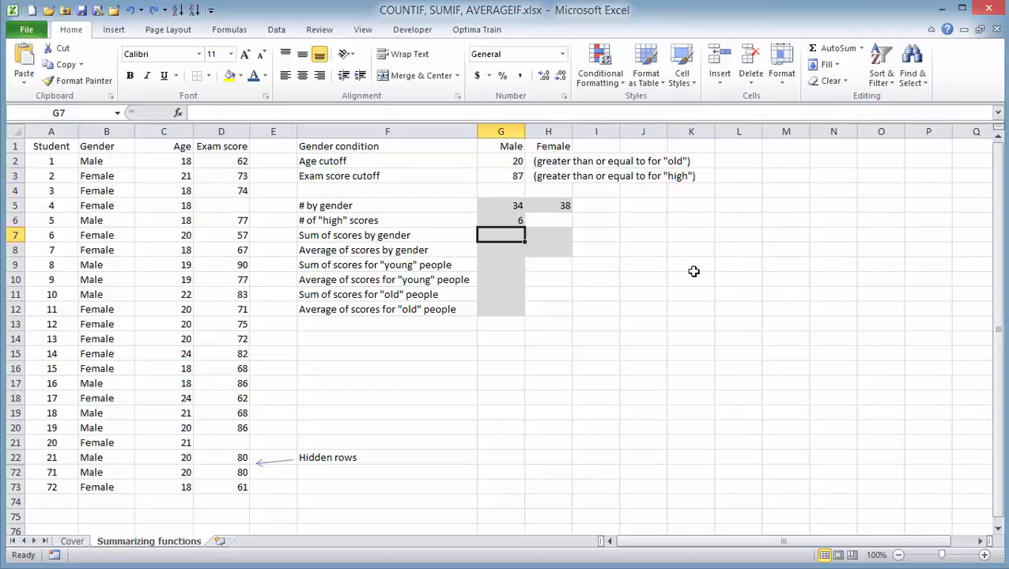
text(=)
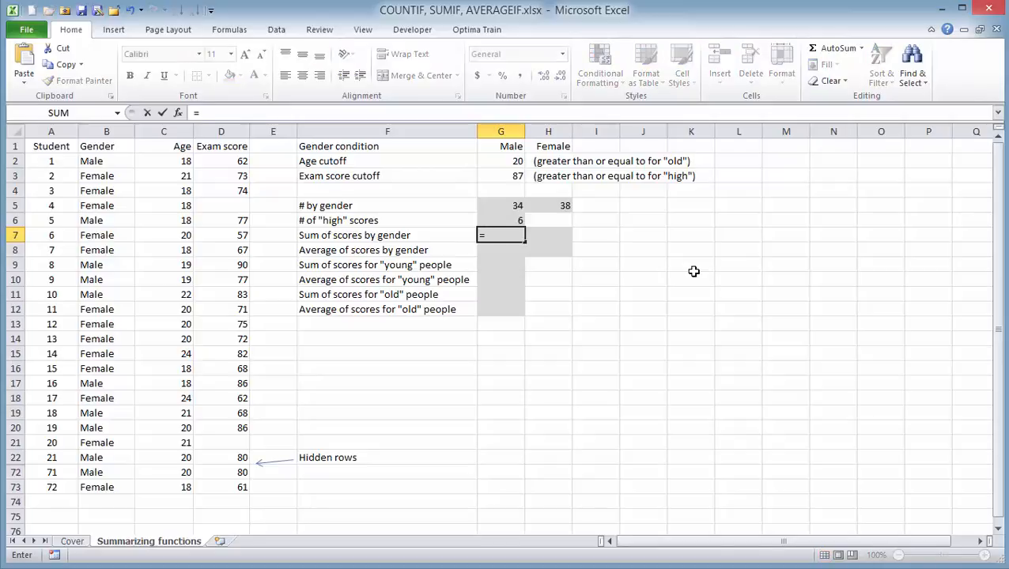
text(sumif()
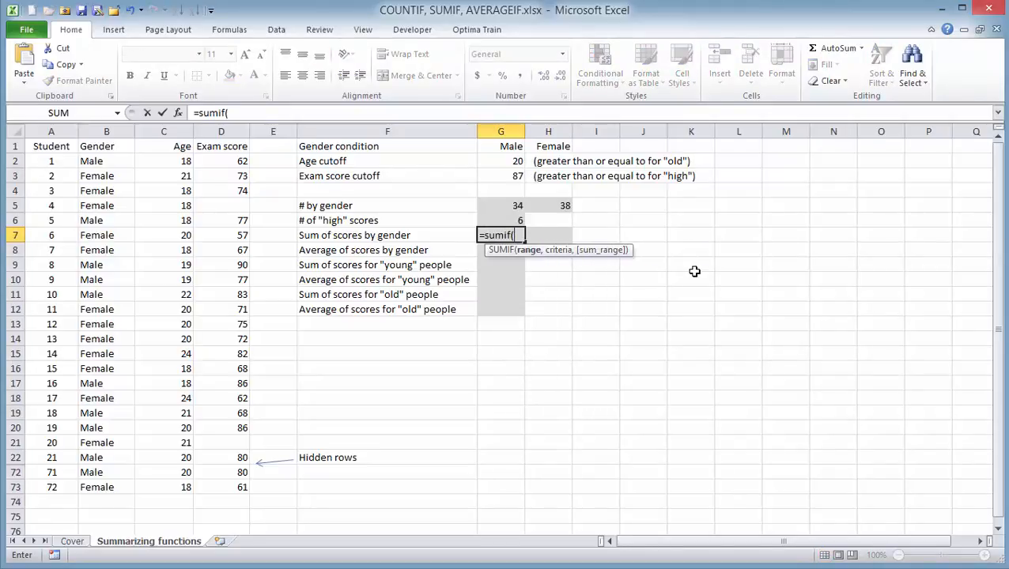
click(87, 162)
drag(95, 483, 96, 481)
key(F4)
text(,)
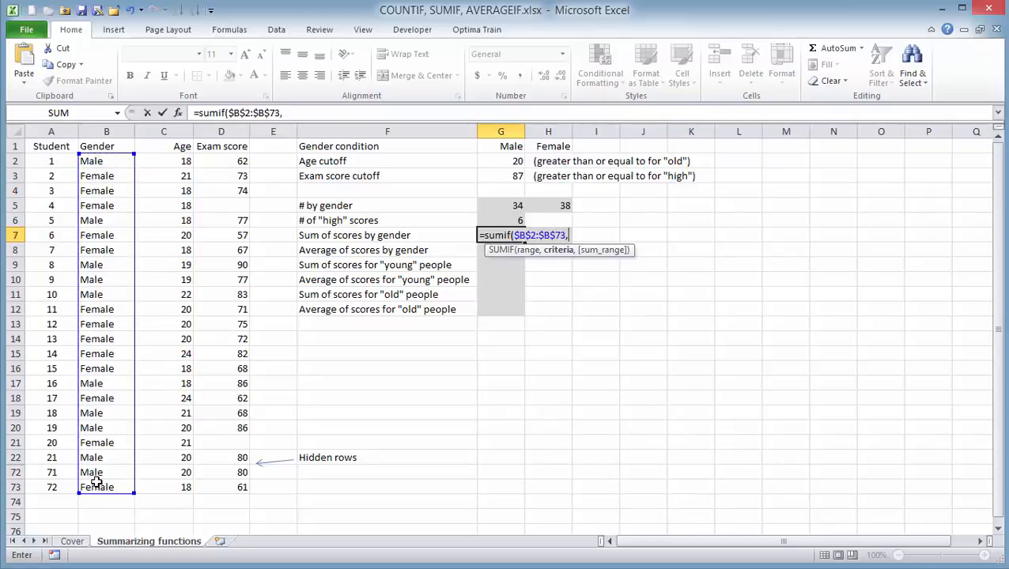
click(510, 146)
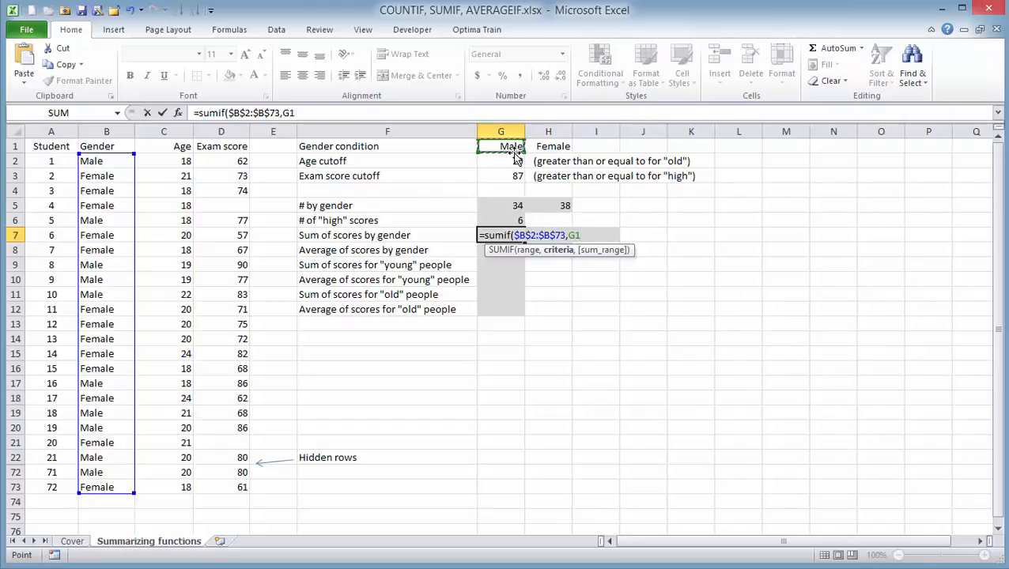
text(,)
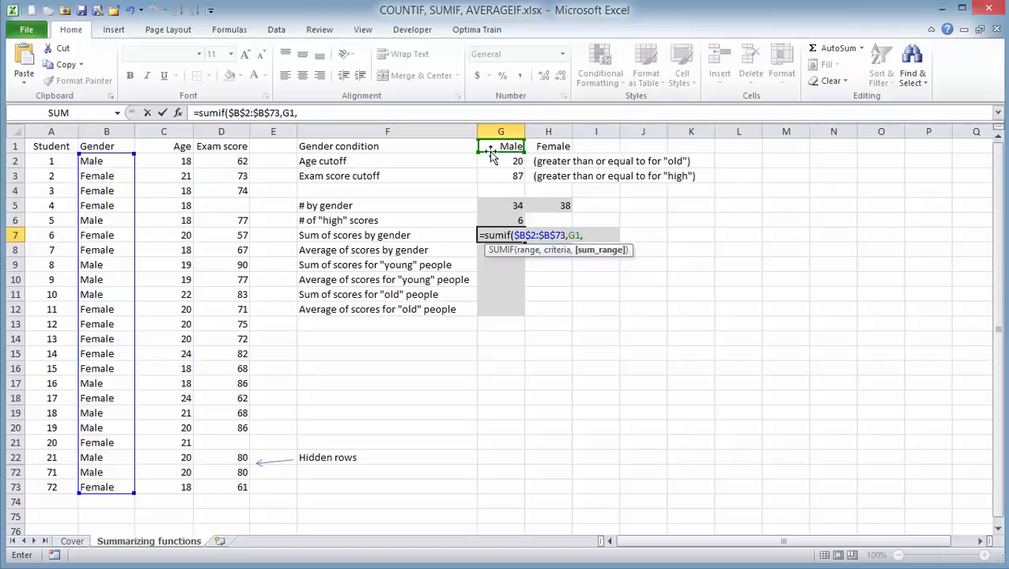
click(232, 160)
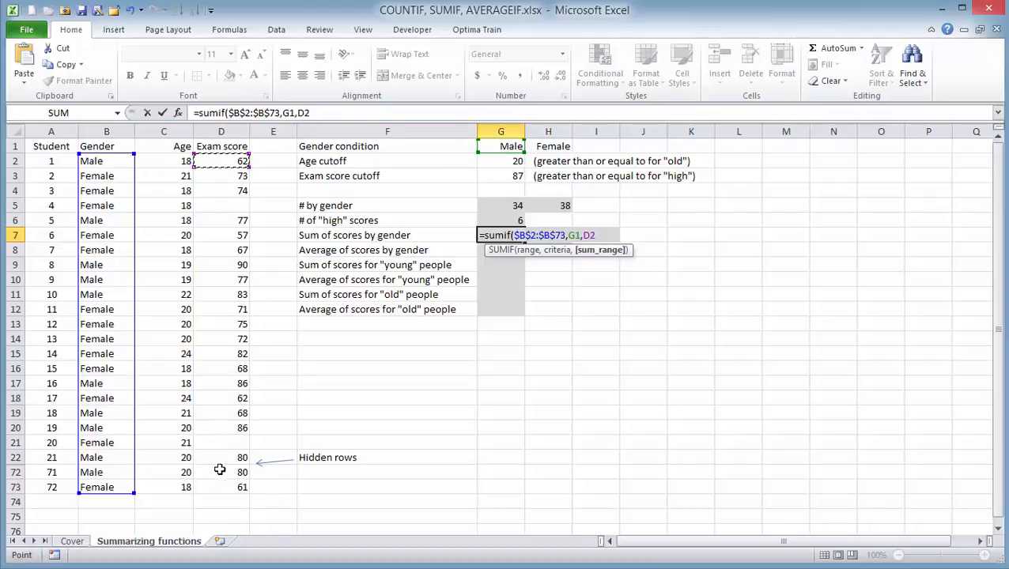
drag(236, 489, 235, 490)
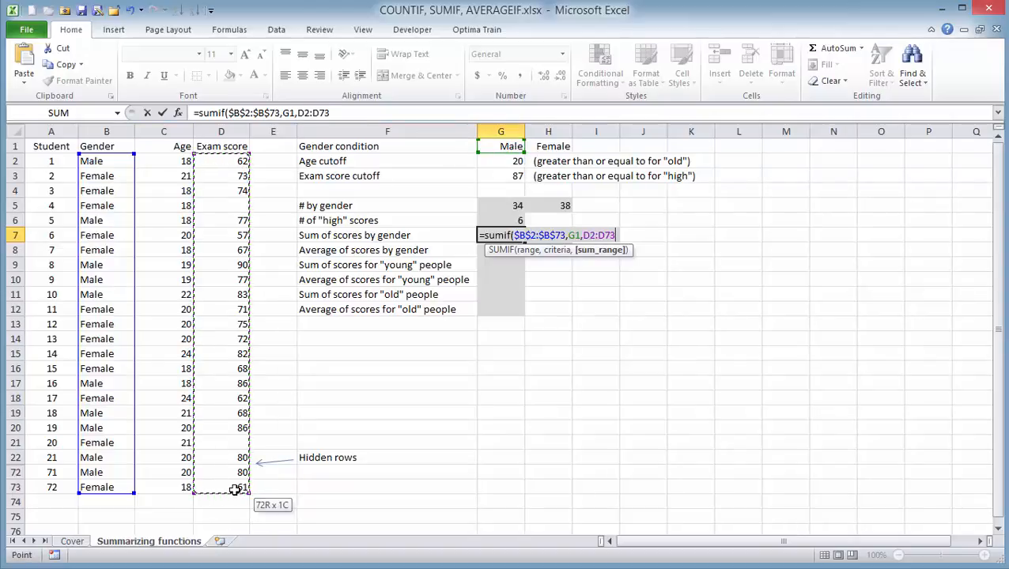
key(F4)
text())
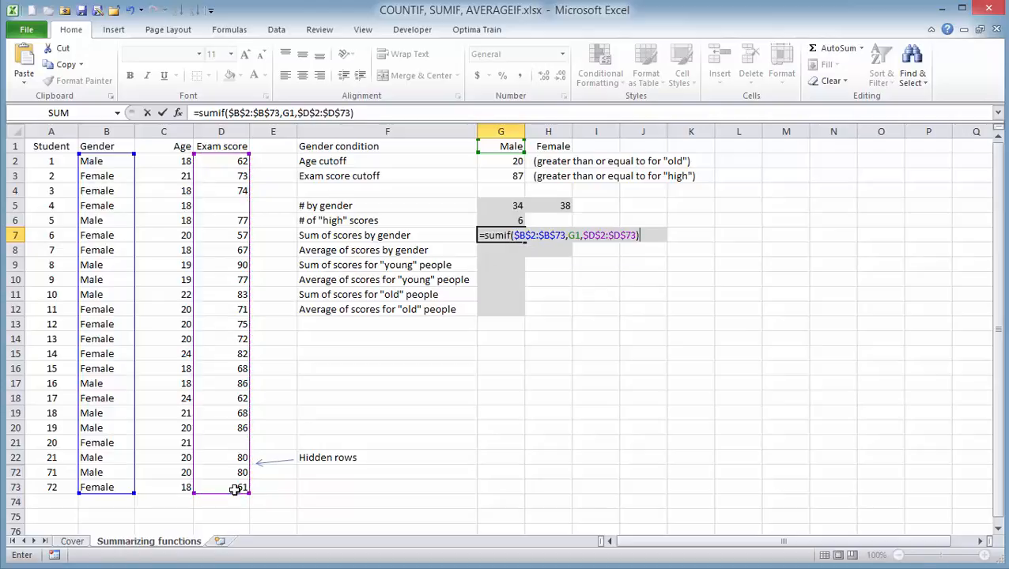
key(Return)
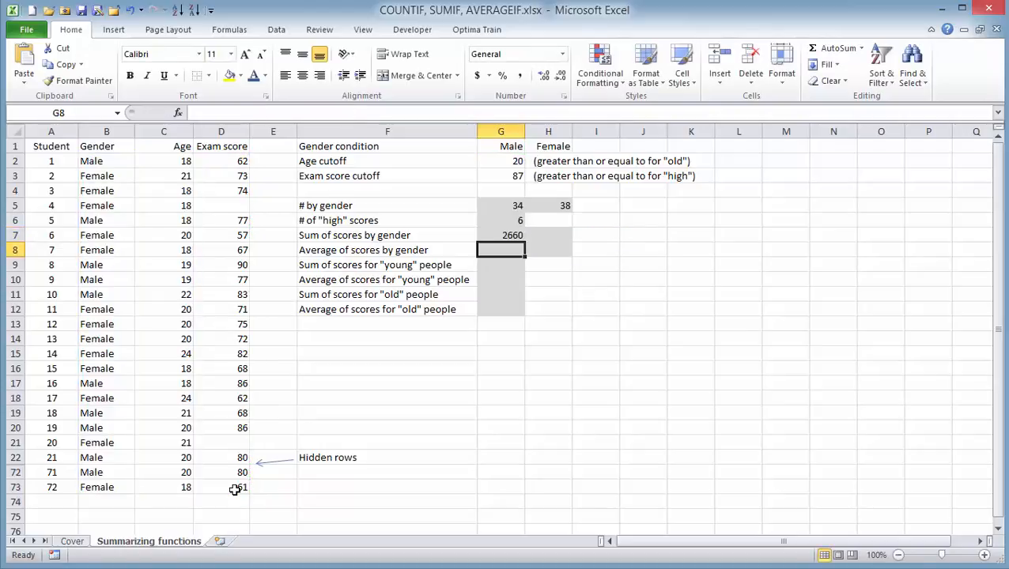
Copy the SUMIF formula from G7 across to H7 for the female students.
click(511, 239)
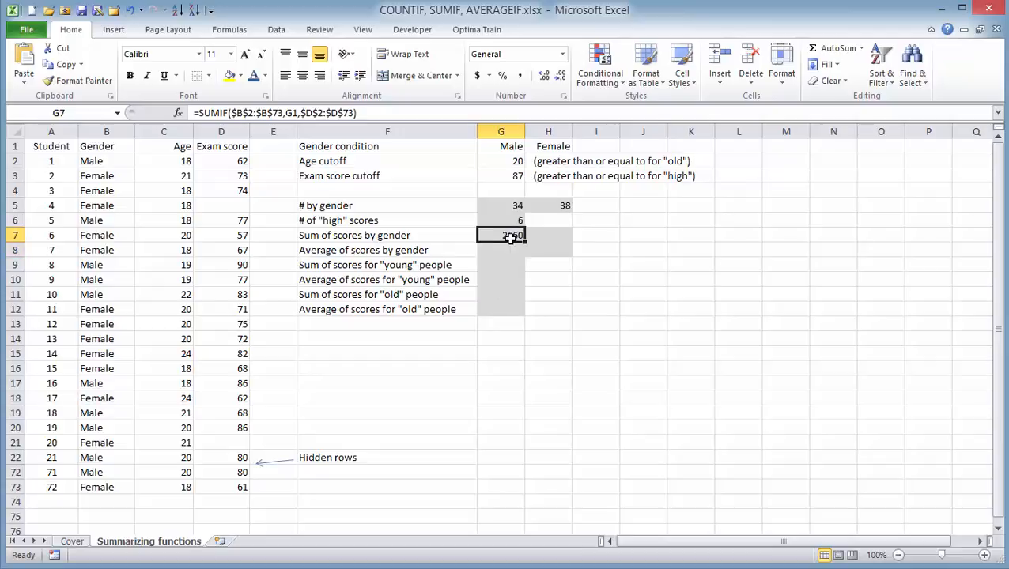
drag(523, 243, 551, 239)
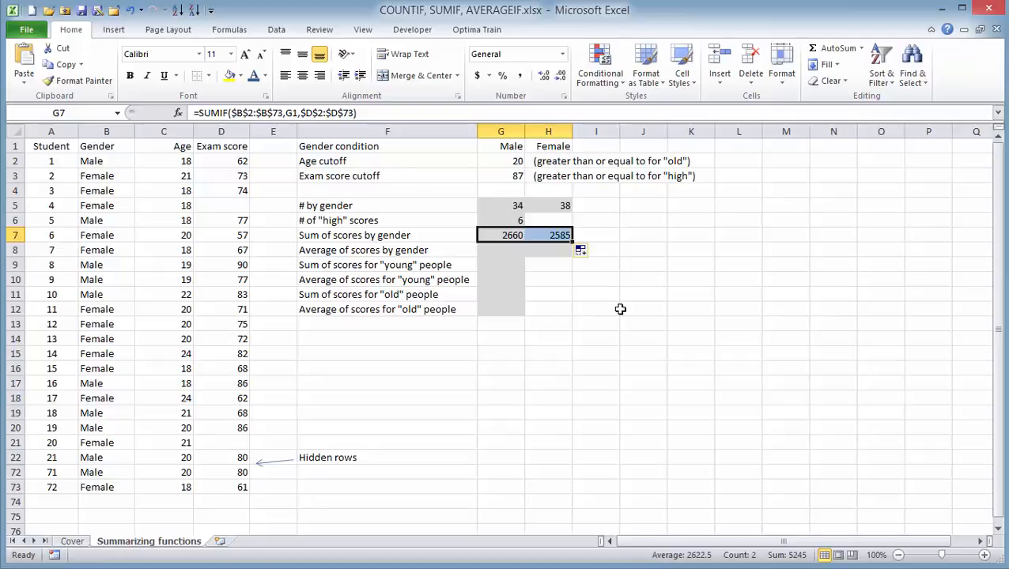
Average the exam scores by gender in G8 with =AVERAGEIF($B$2:$B$73,G1,$D$2:$D$73) and copy the formula across to H8.
click(504, 248)
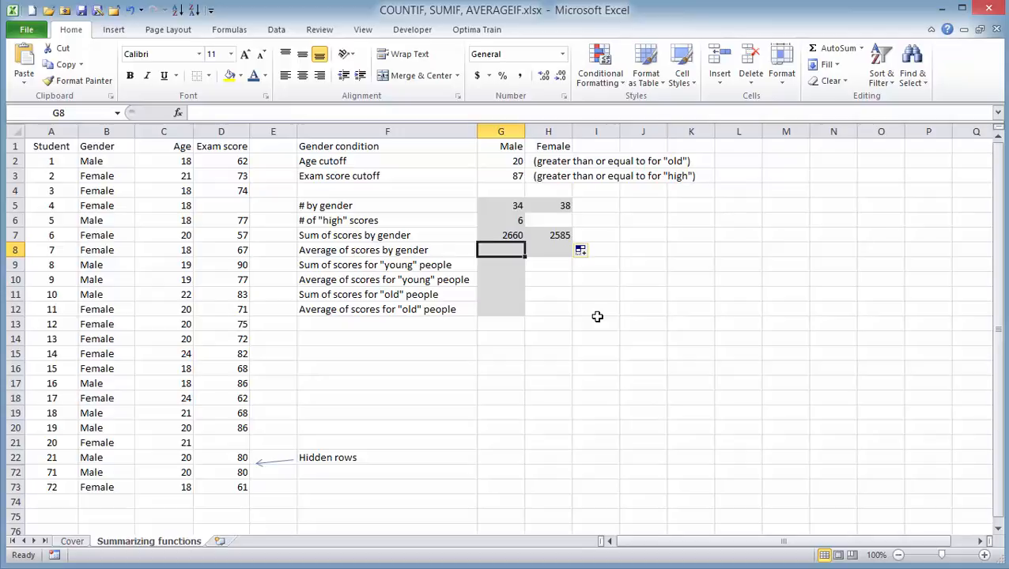
text(=)
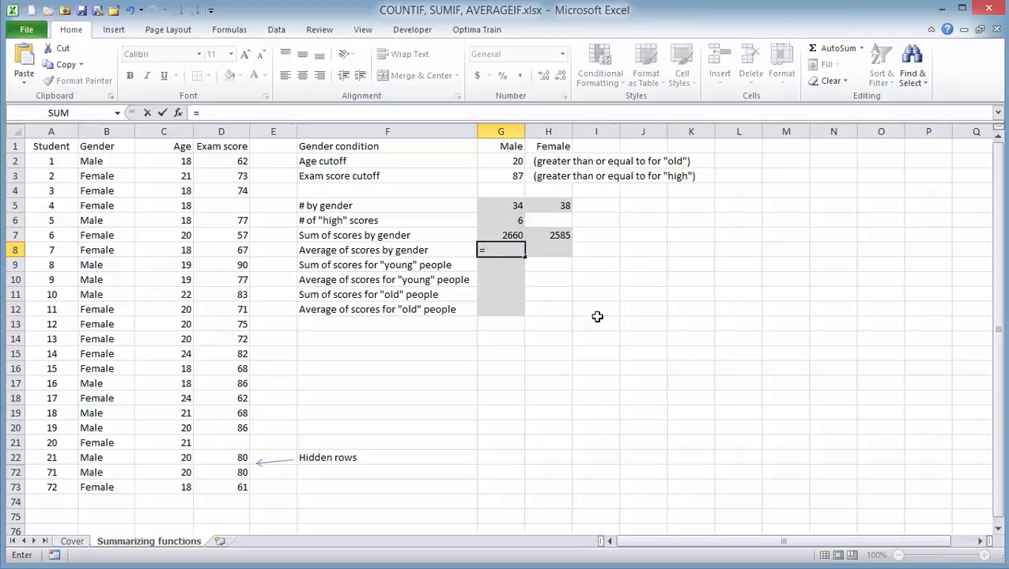
text(averageif()
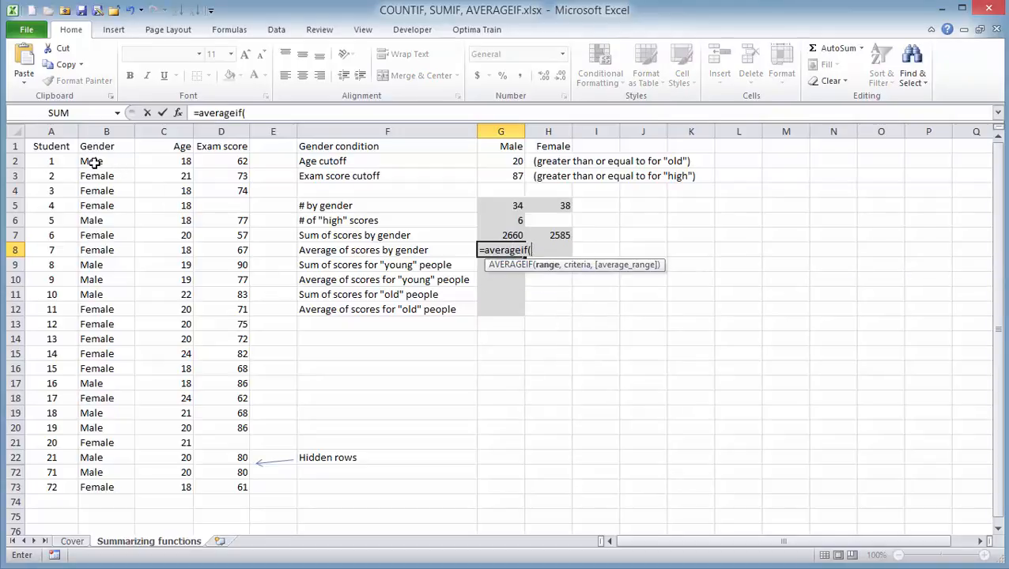
click(92, 162)
drag(98, 487, 96, 488)
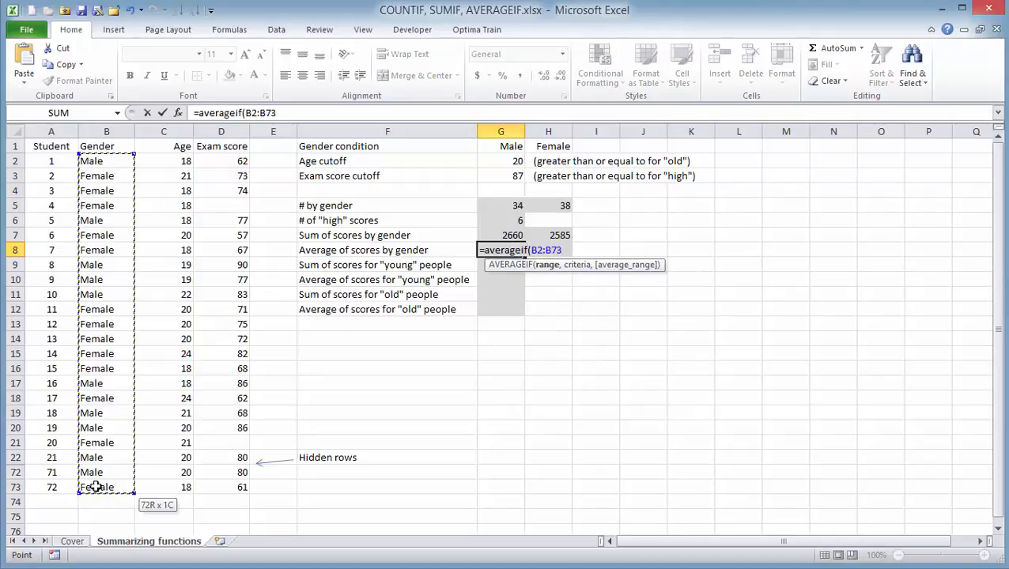
key(F4)
text(,)
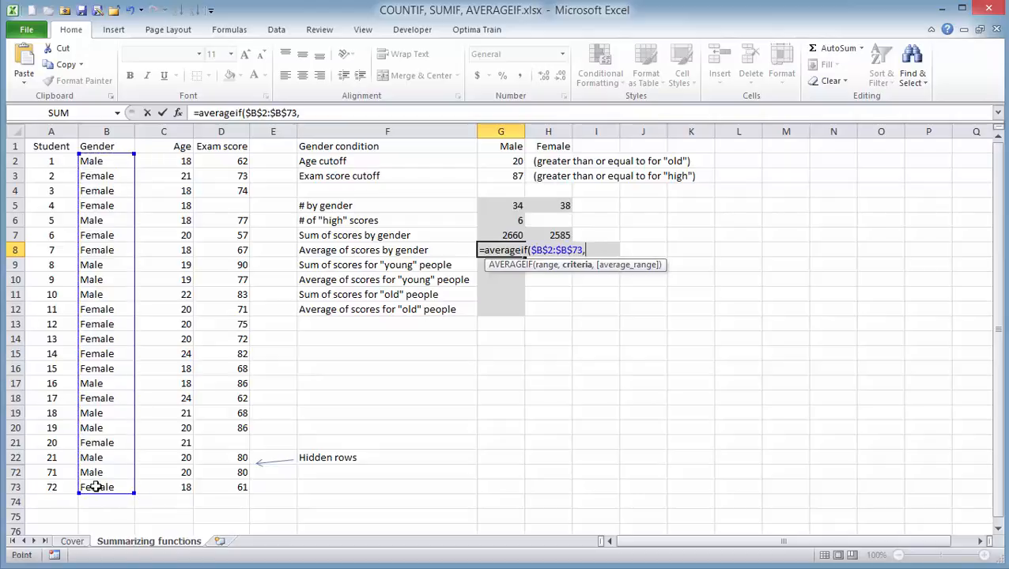
text(G1,)
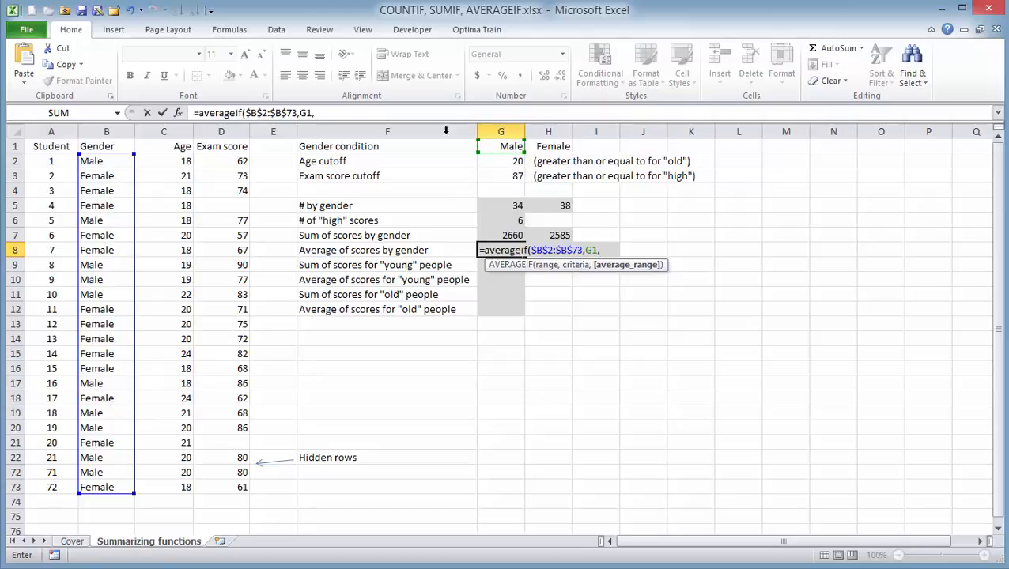
click(234, 162)
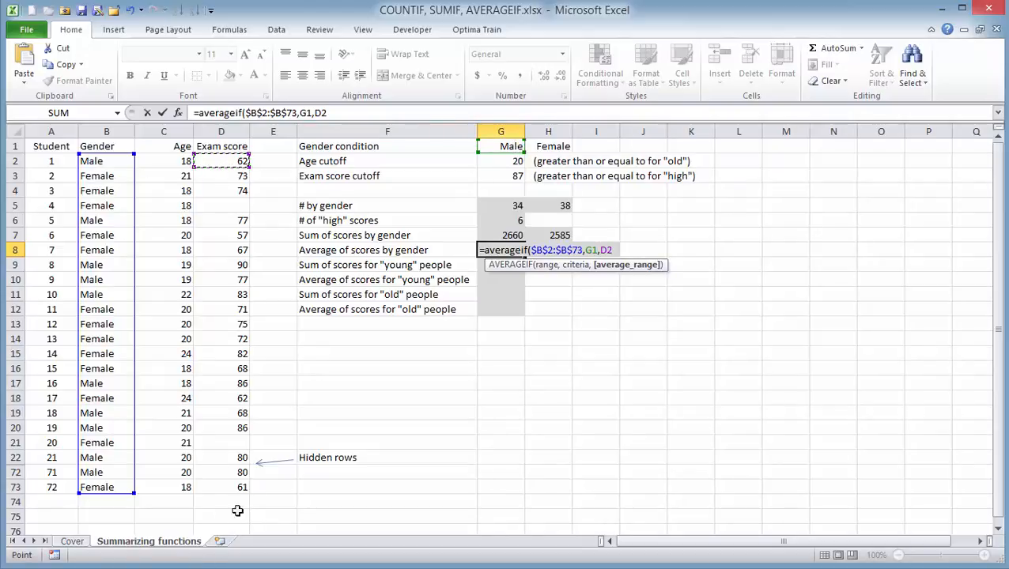
shift+click(240, 486)
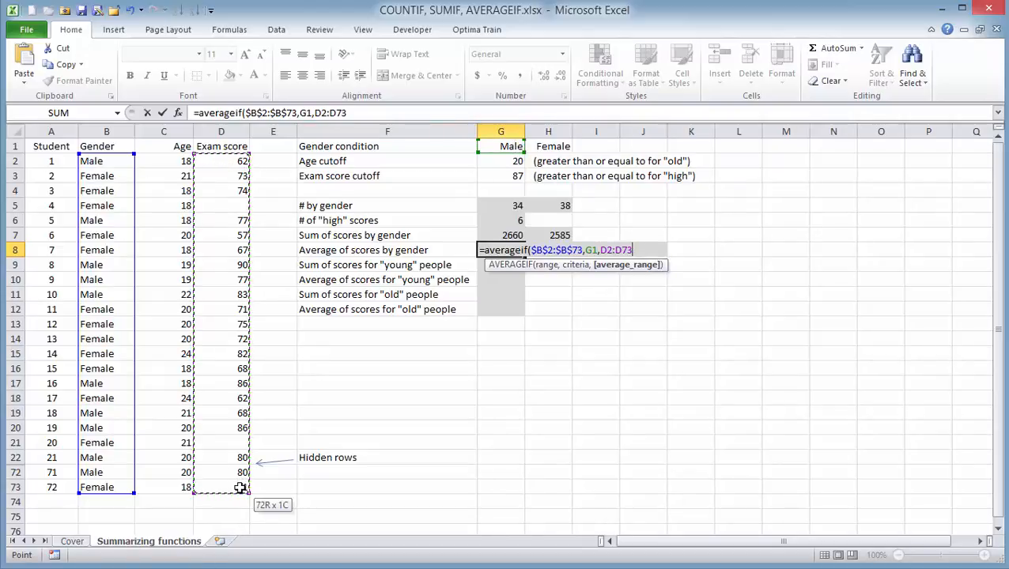
key(F4)
text())
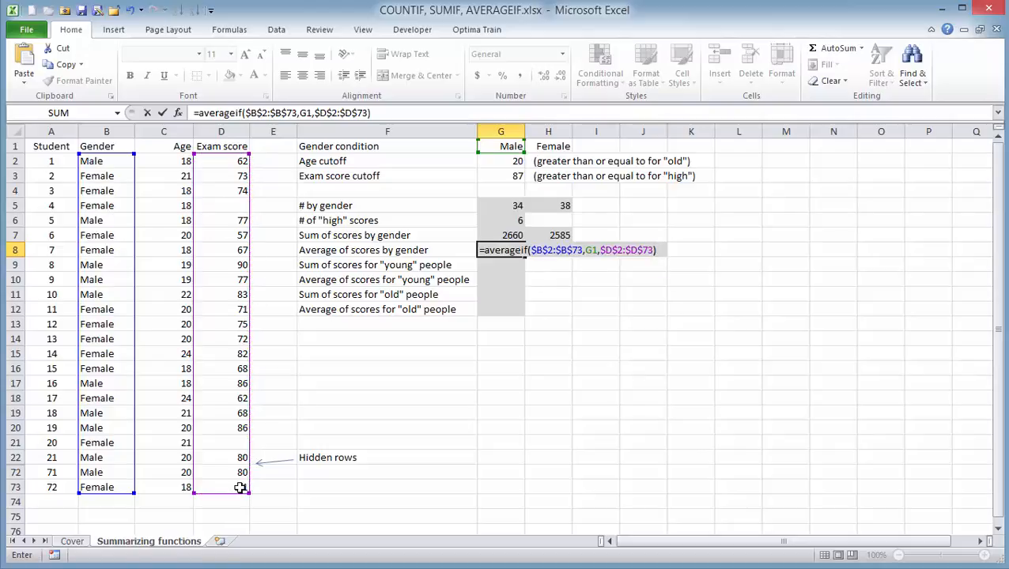
key(Return)
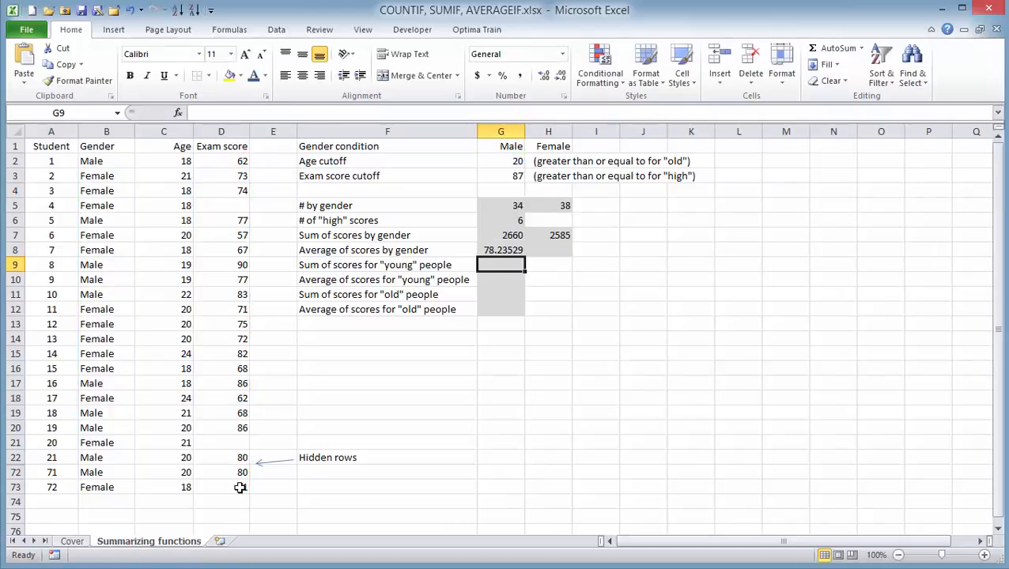
click(510, 249)
drag(524, 256, 563, 253)
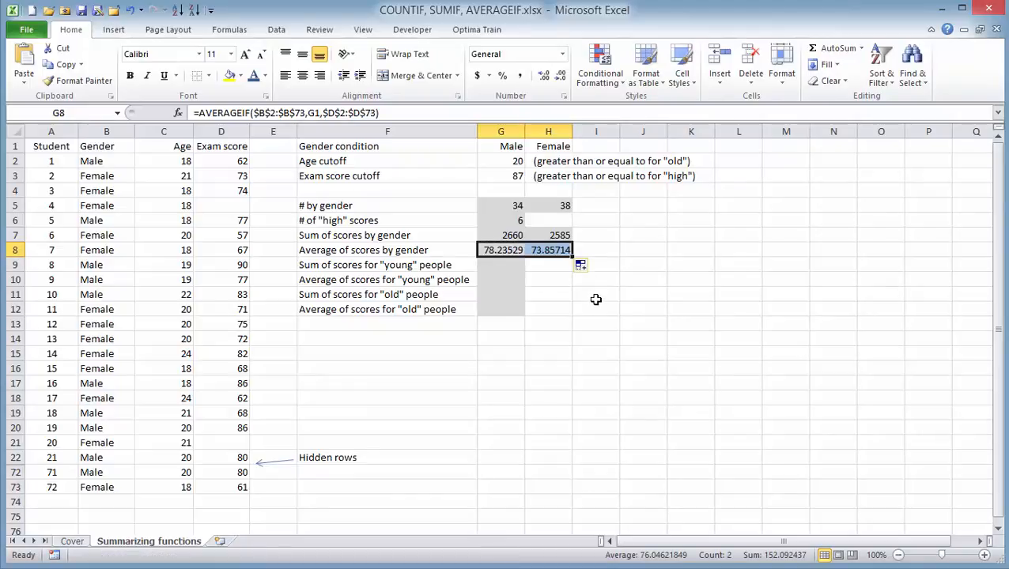
Sum the "young" people's exam scores in G9 with the formula =SUMIF(C2:C73,"<"&G2,D2:D73).
click(496, 262)
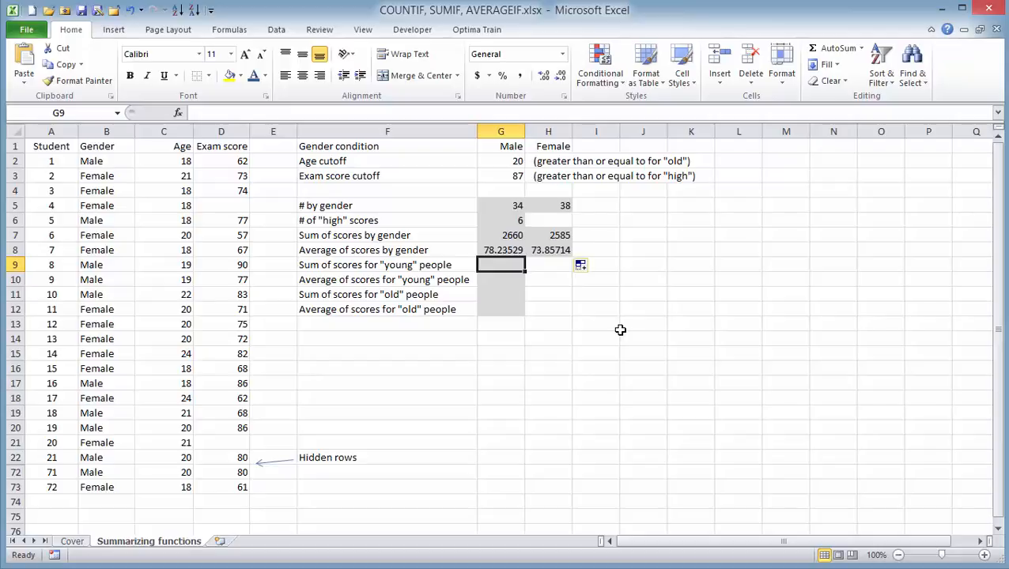
text(=)
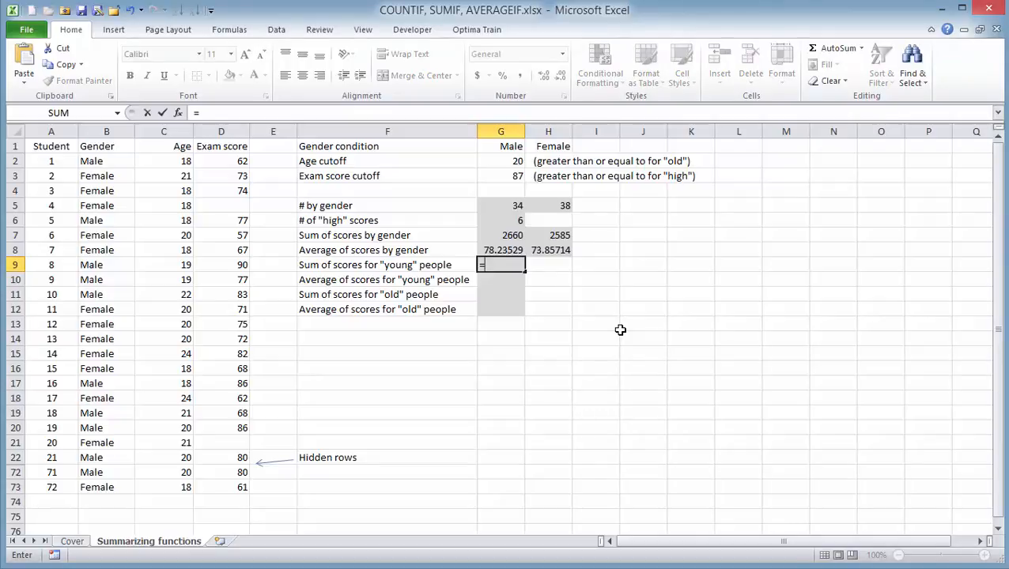
text(sumif)
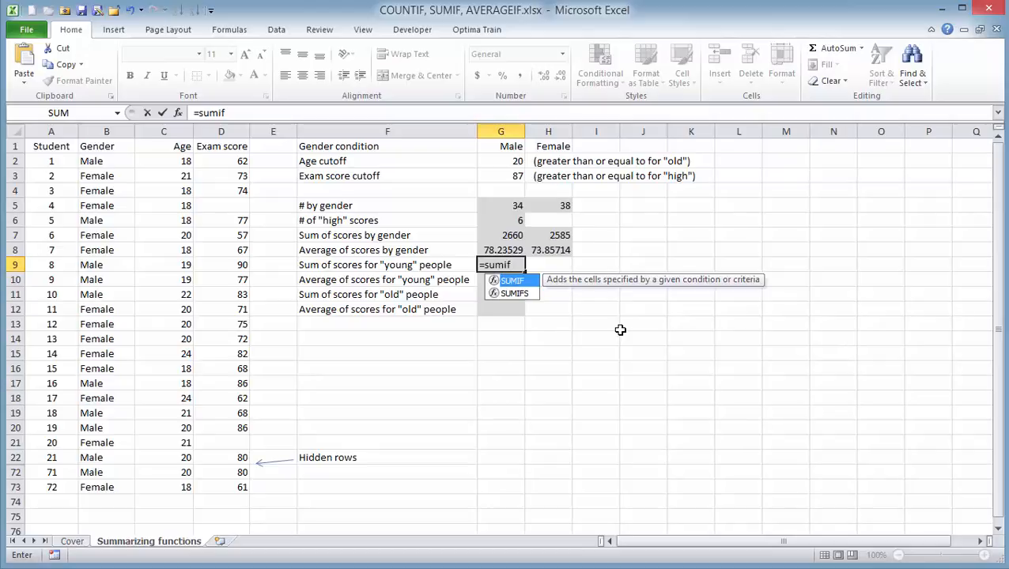
text(()
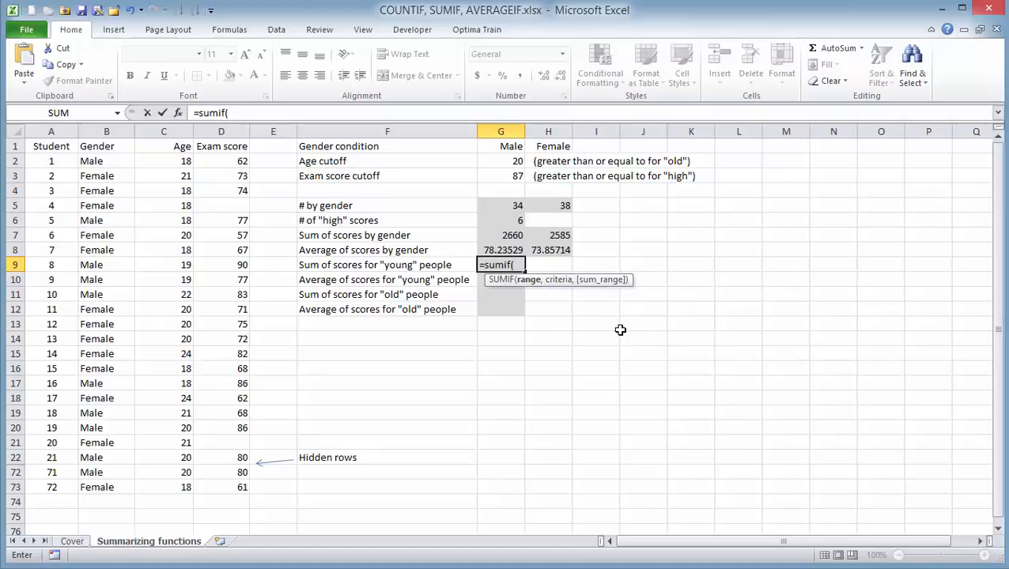
click(162, 157)
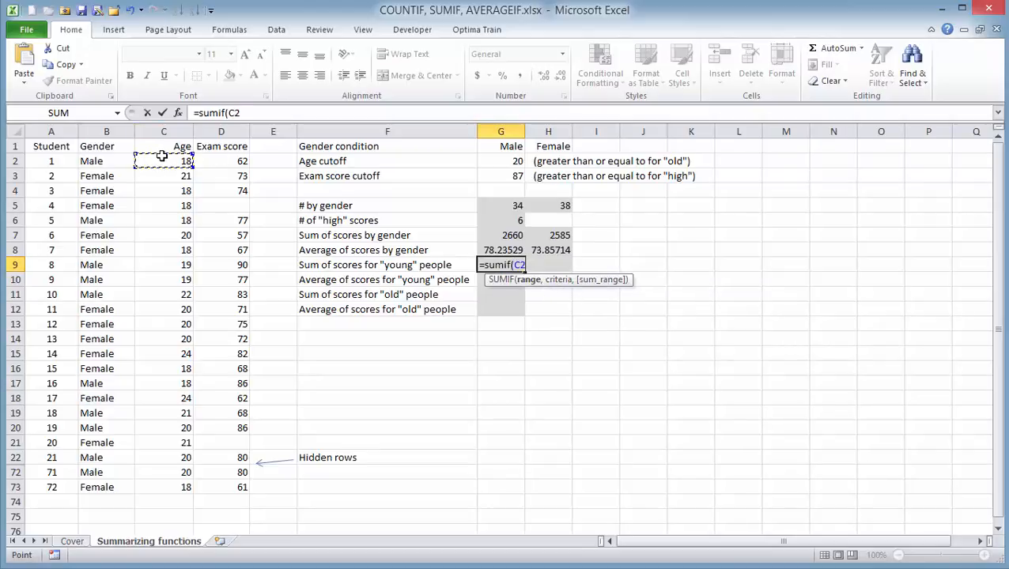
shift+click(177, 484)
text(,)
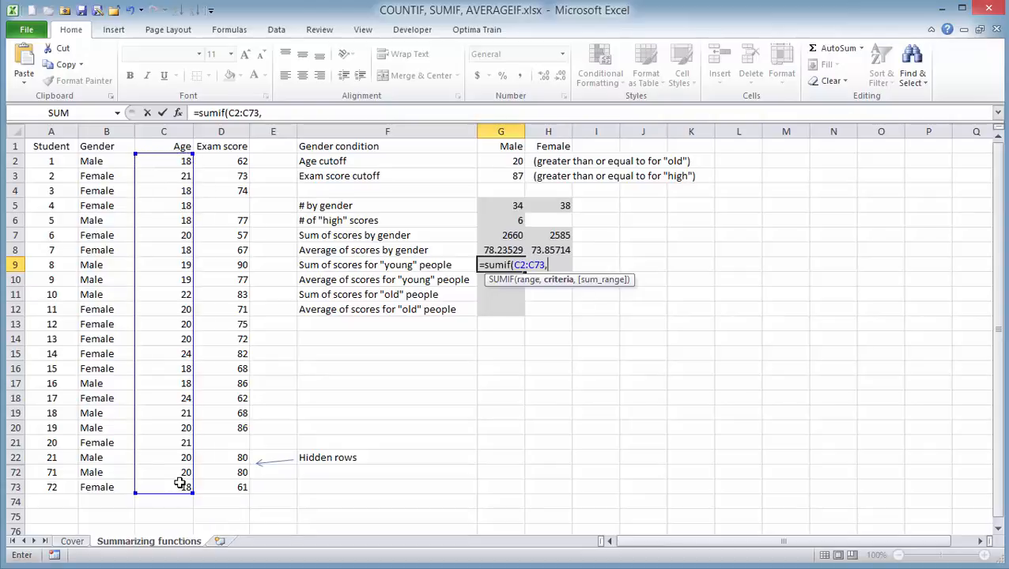
text("<"&)
click(515, 162)
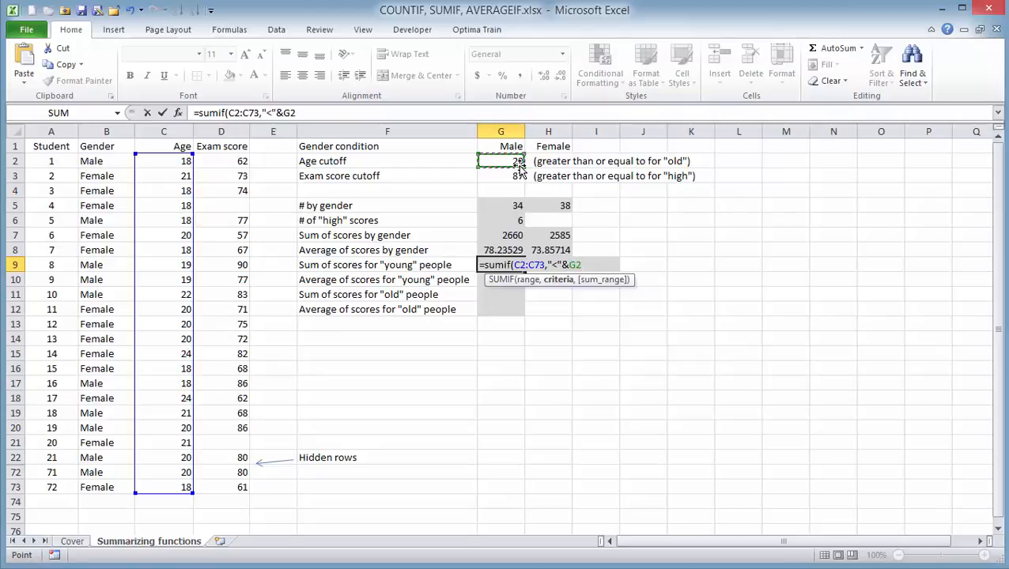
text(,)
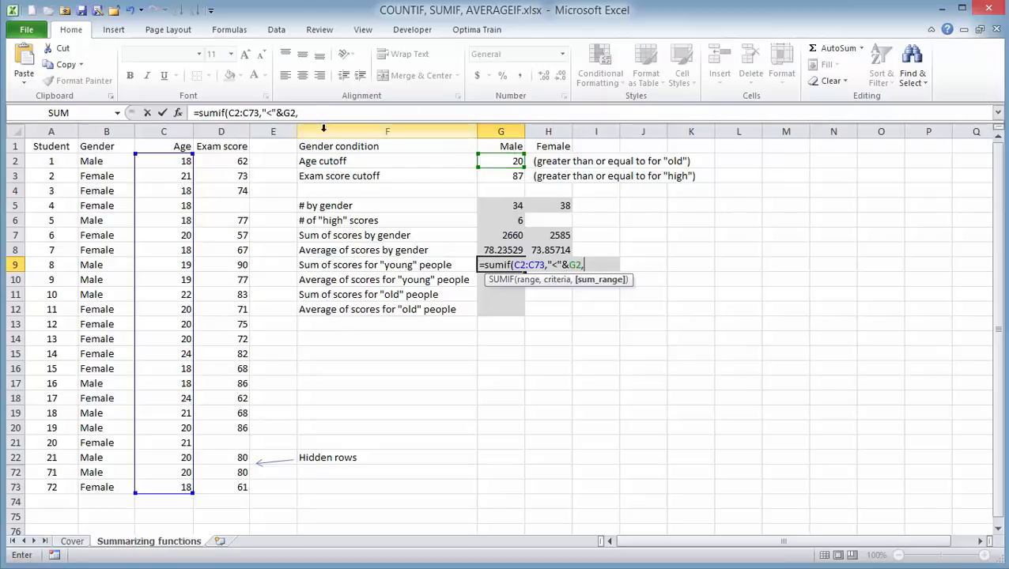
click(239, 162)
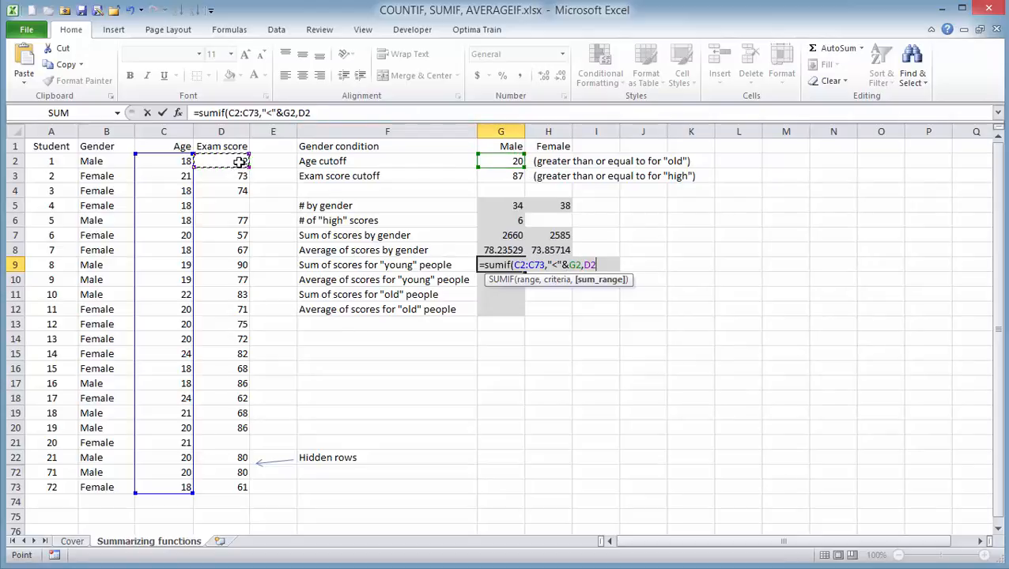
shift+click(240, 486)
text())
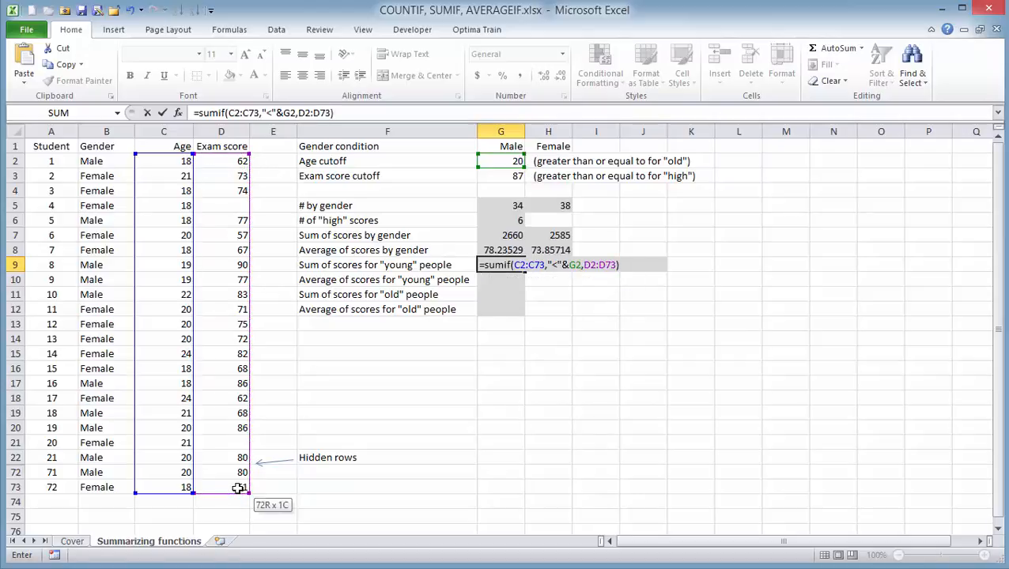
key(Return)
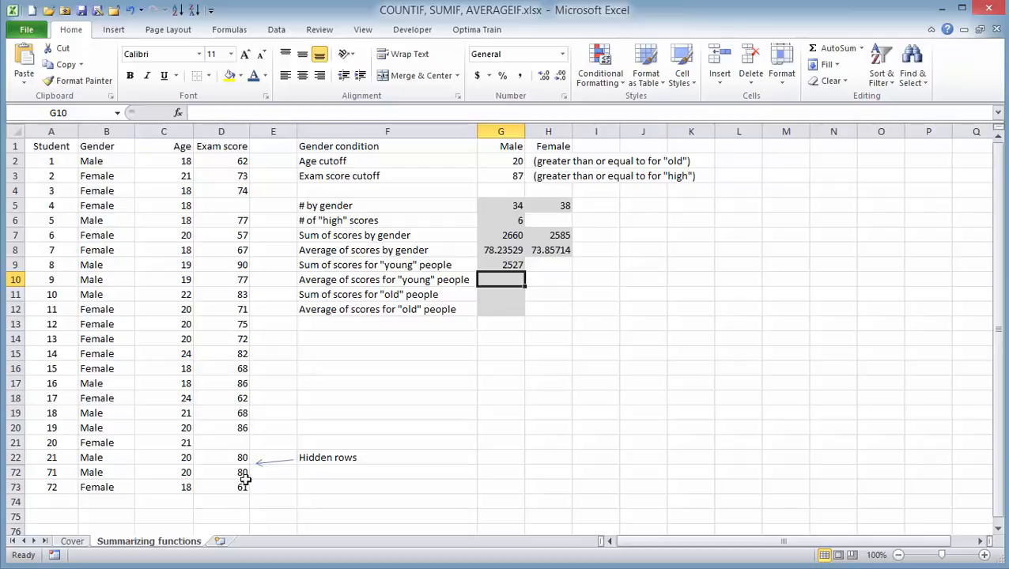
Average the "young" people's scores in G10 by copying the formula text from G9 and changing SUMIF to AVERAGEIF.
click(505, 266)
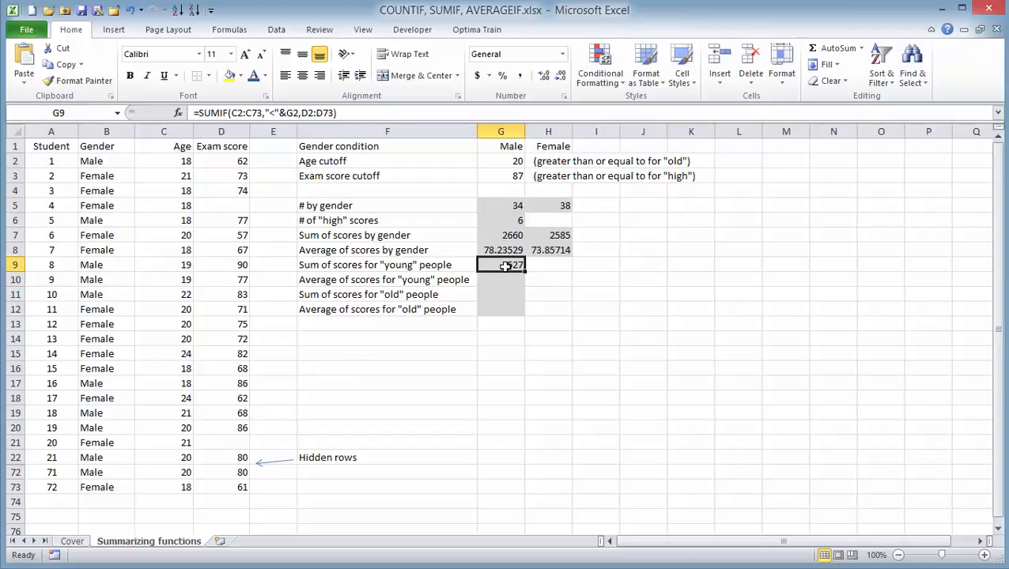
drag(362, 113, 63, 99)
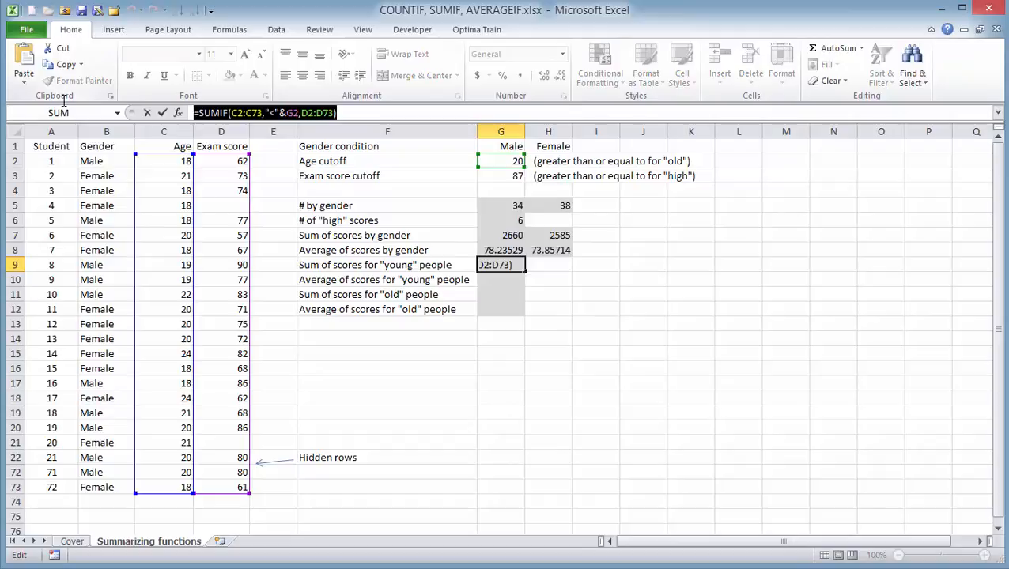
key(Escape)
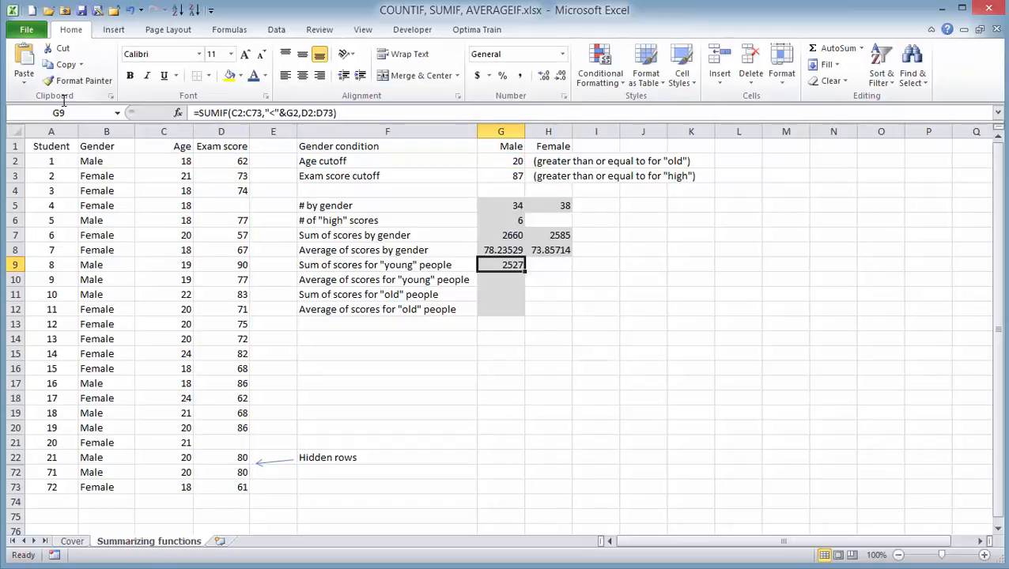
click(488, 279)
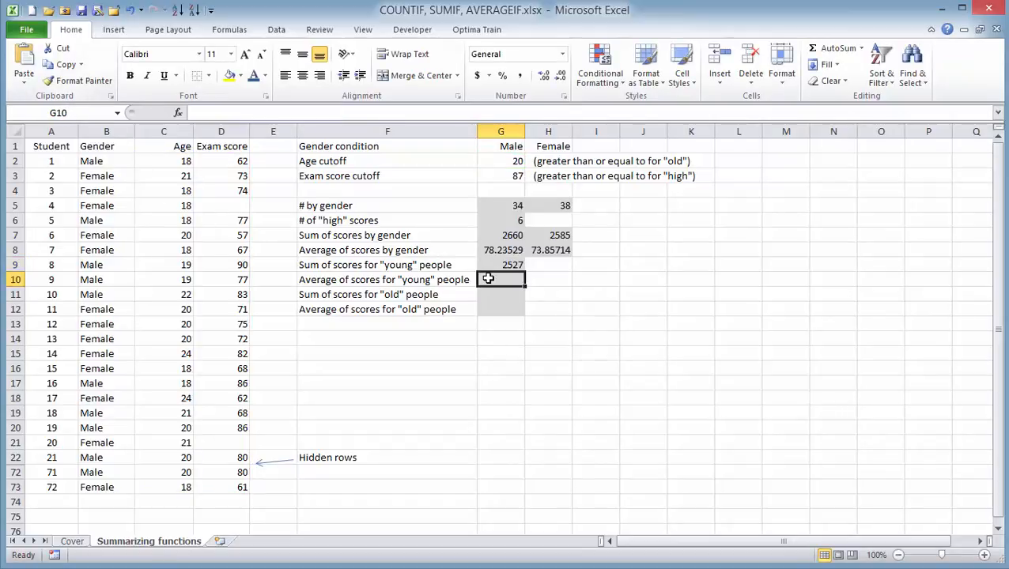
click(210, 113)
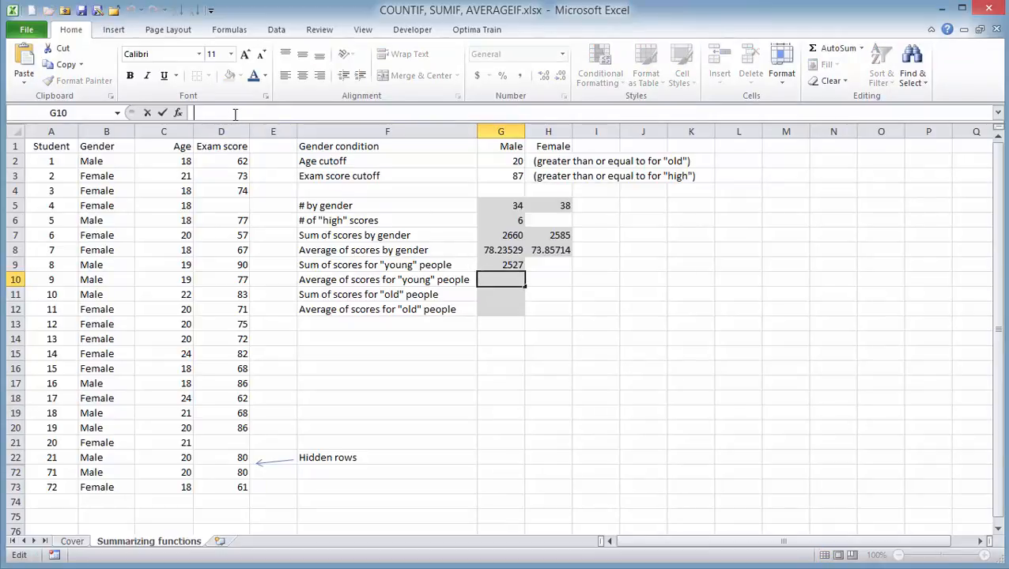
key(ctrl+v)
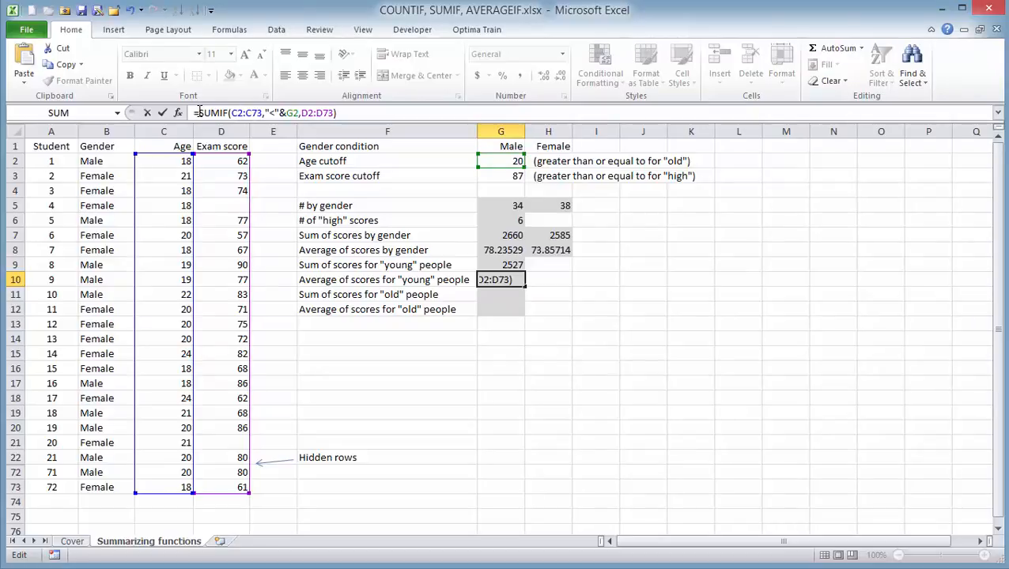
click(204, 113)
drag(200, 113, 220, 113)
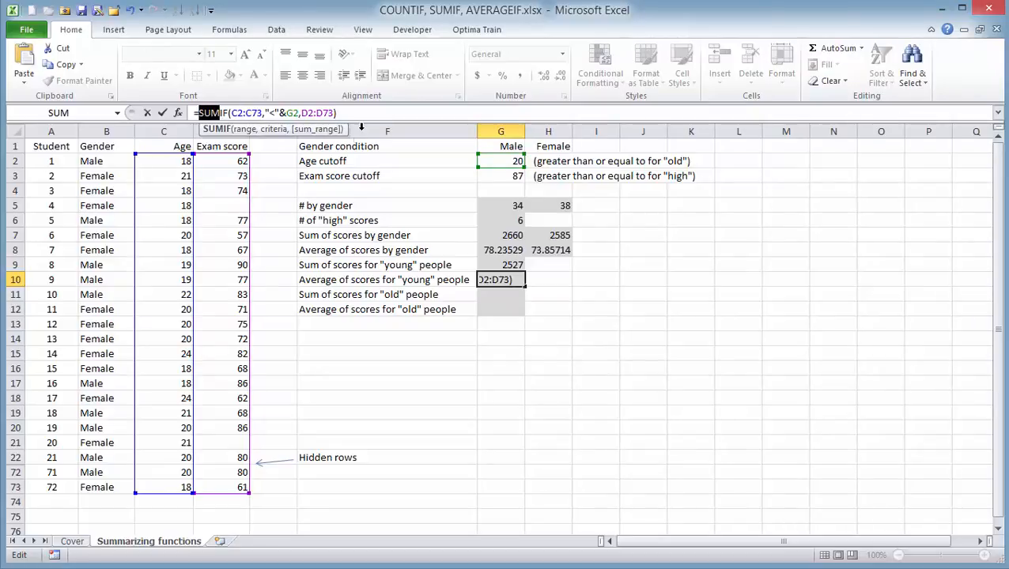
key(shift+Right)
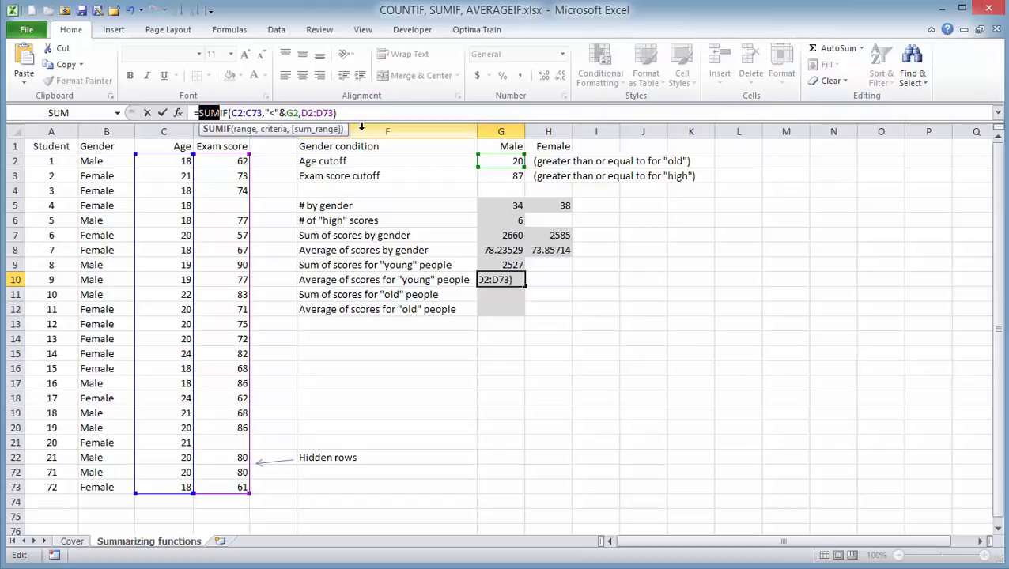
text(average)
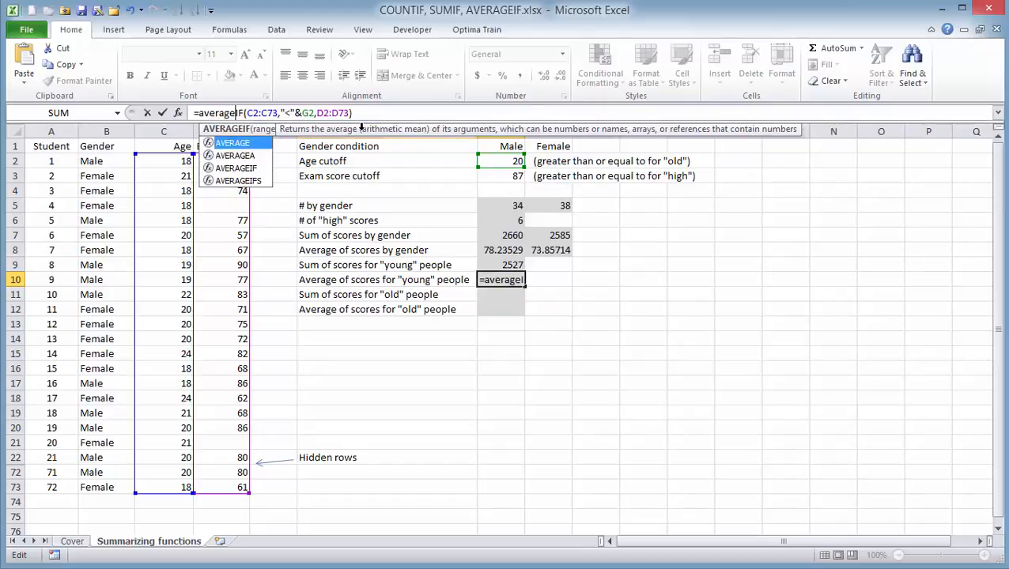
key(Return)
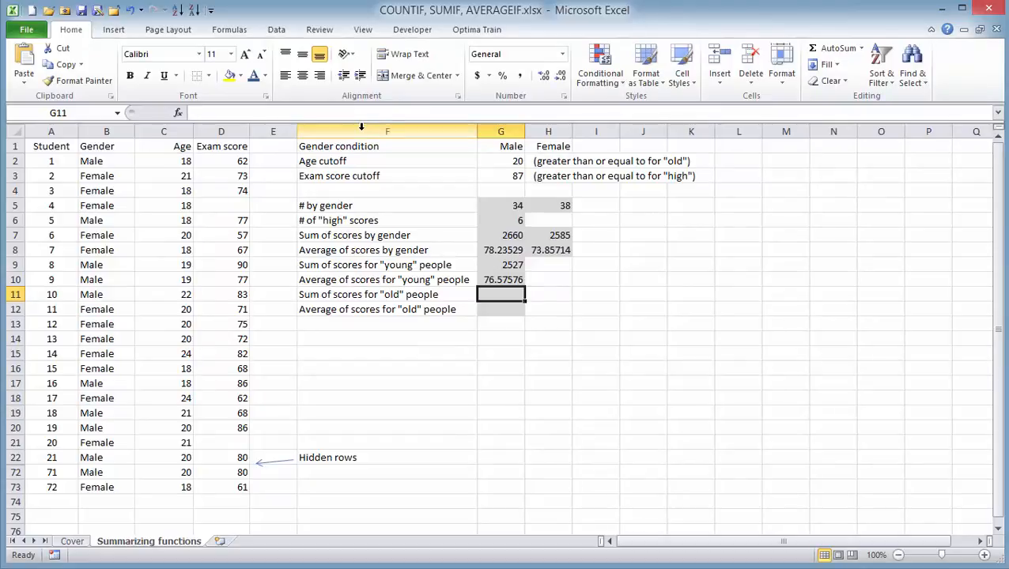
Sum the "old" people's exam scores in G11 by copying the formula text from G9 and changing the "<" criterion to ">=".
click(513, 267)
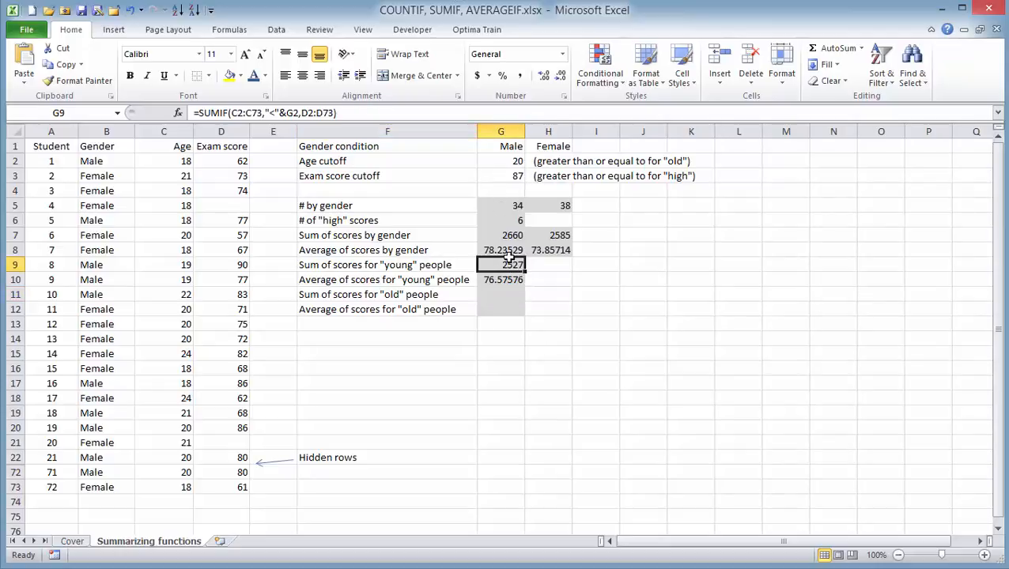
triple_click(354, 114)
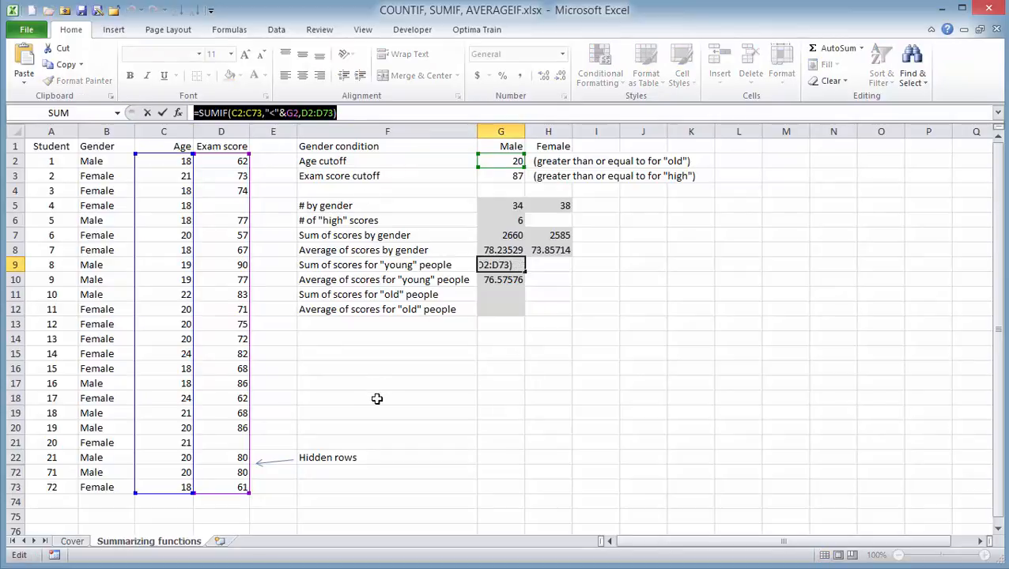
click(499, 292)
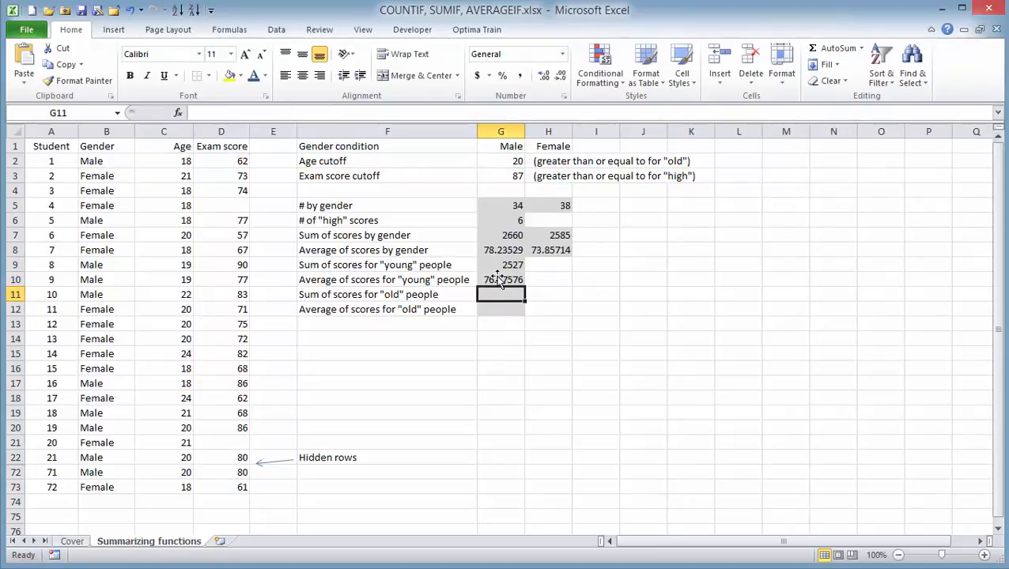
click(212, 112)
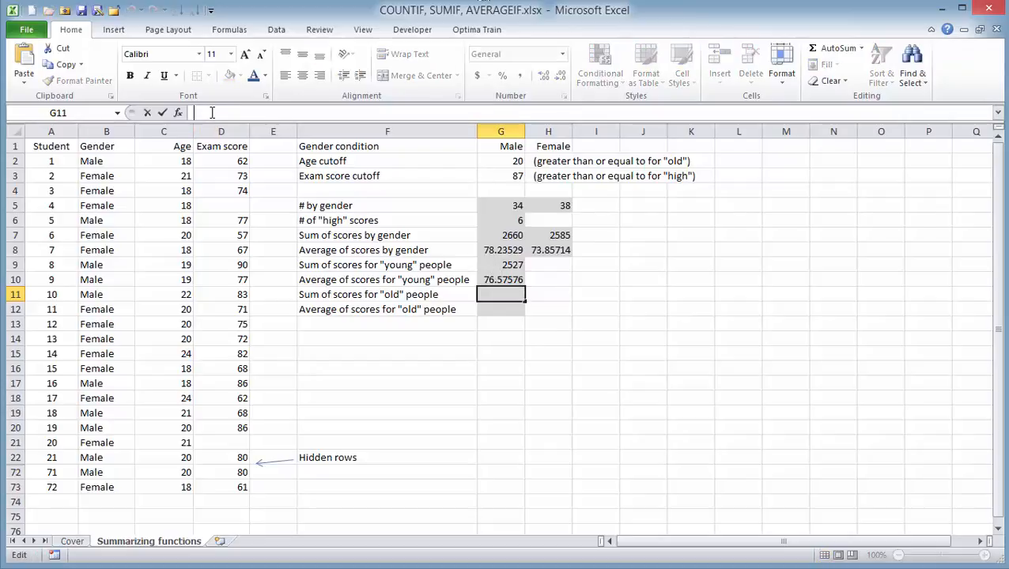
text(=SUMIF(C2:C73,">="&G2,D2:D73))
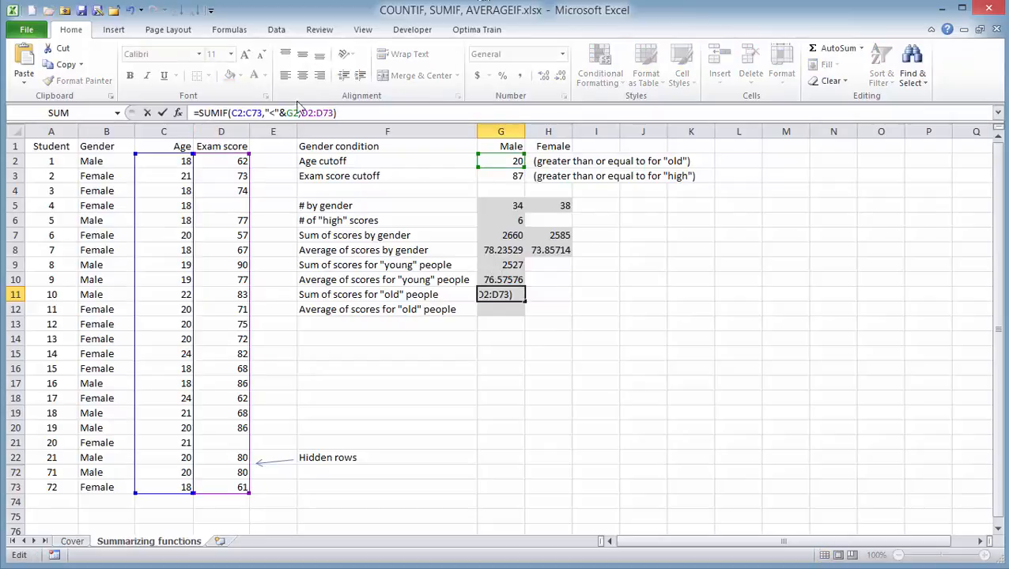
click(275, 112)
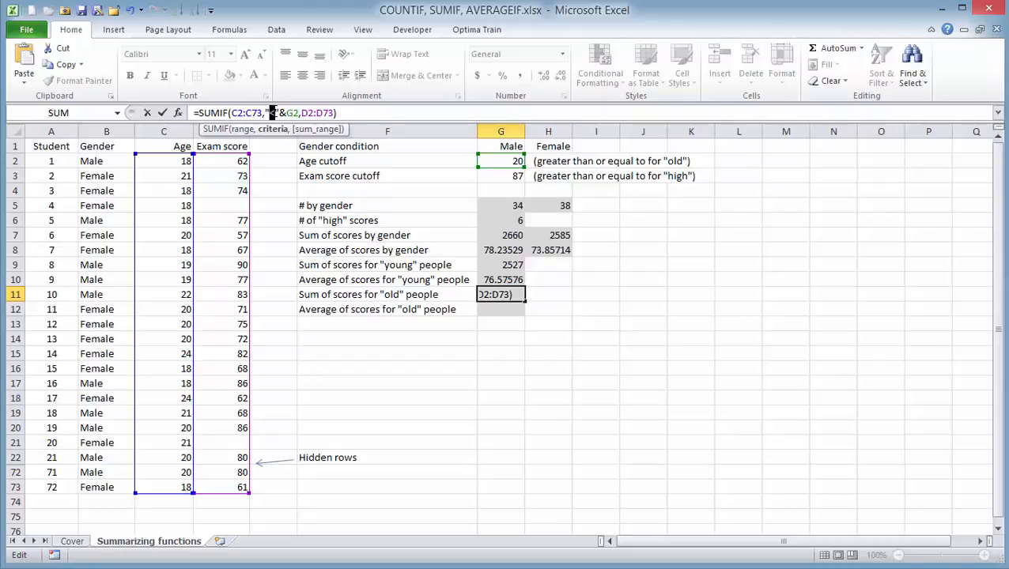
text(>=)
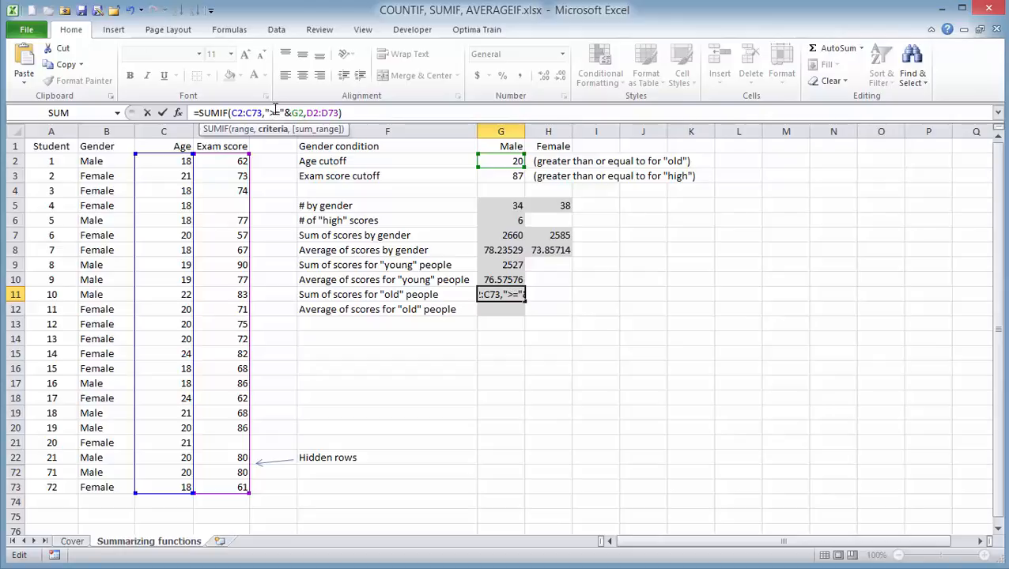
key(Return)
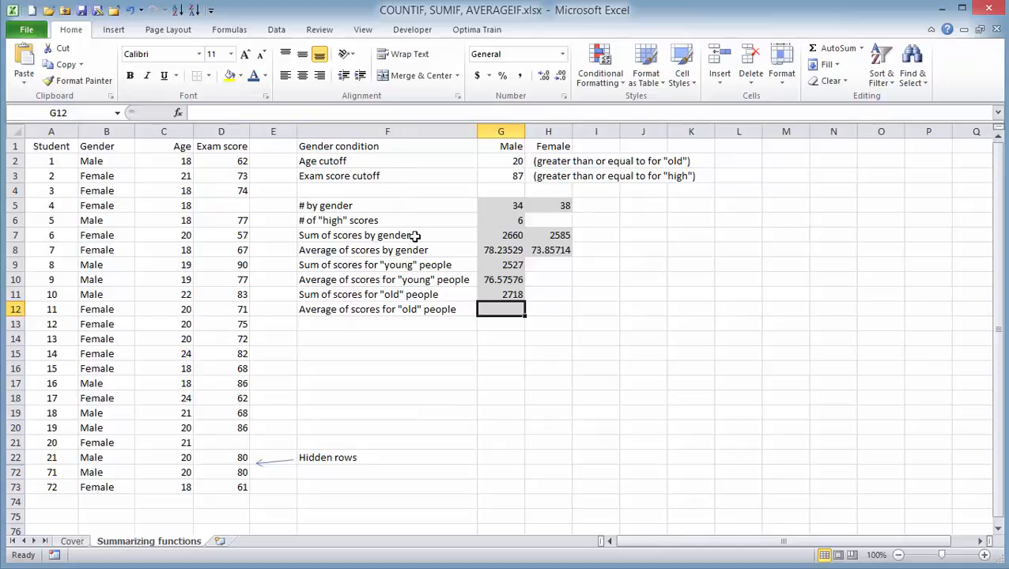
Average the "old" people's exam scores in G12 by copying the formula text from G11 and changing SUMIF to AVERAGEIF.
click(498, 293)
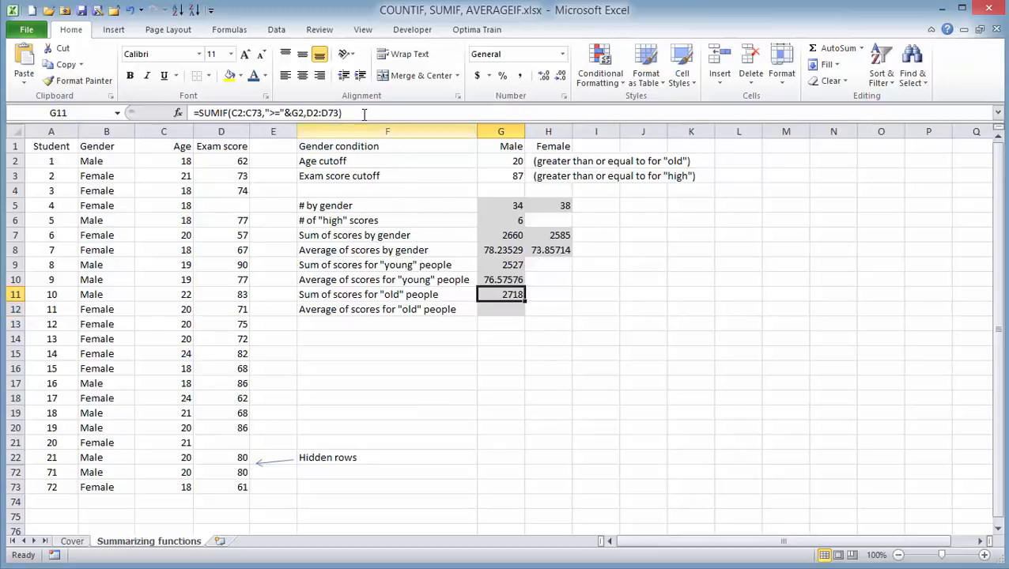
drag(362, 113, 3, 91)
key(ctrl+c)
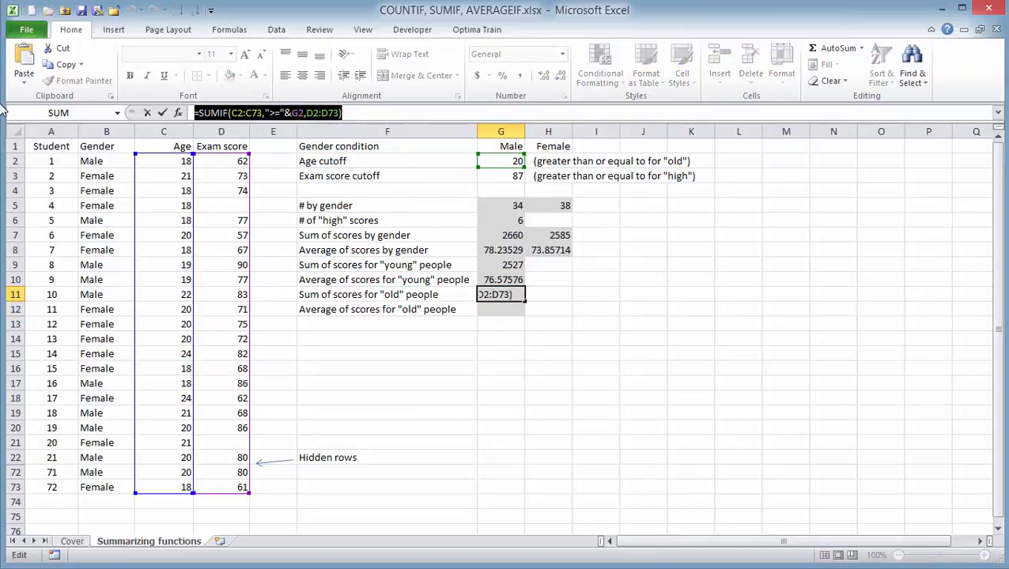
key(Escape)
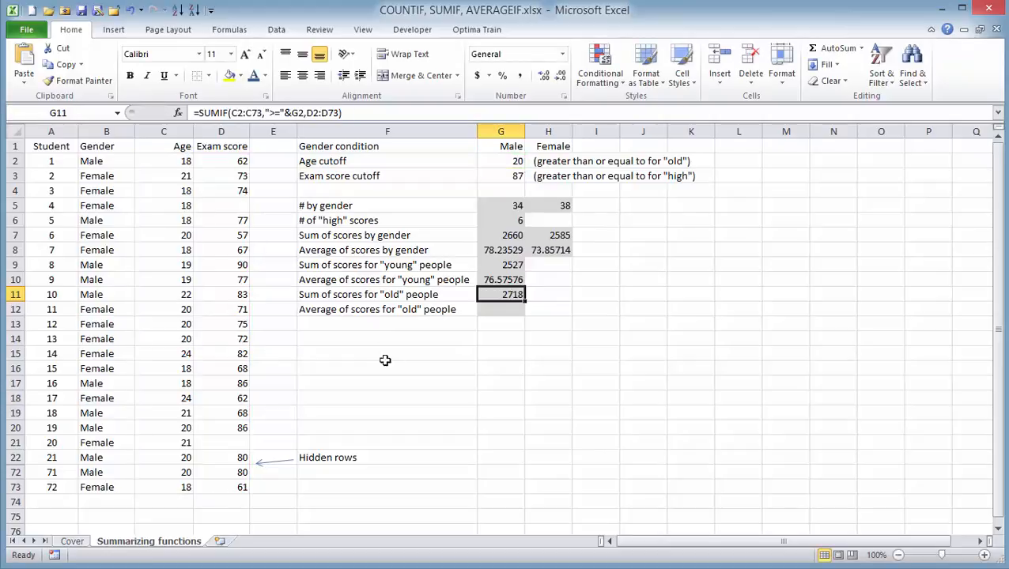
click(507, 314)
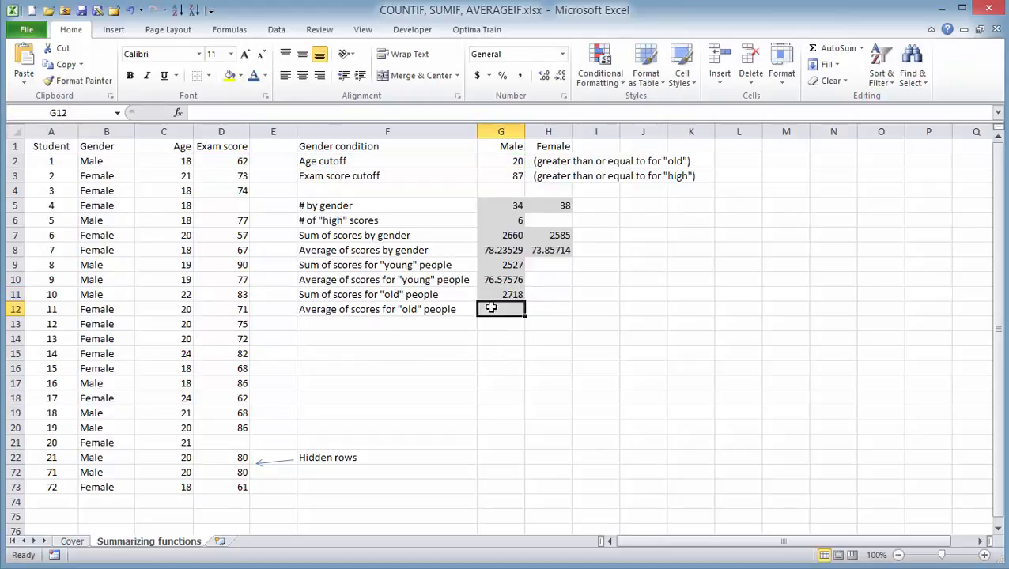
click(236, 114)
key(ctrl+v)
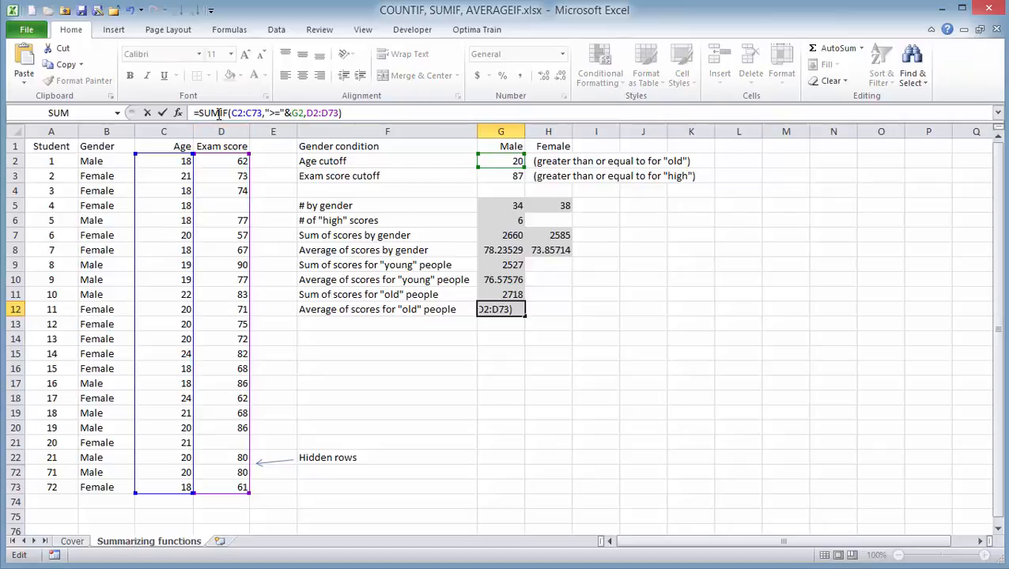
drag(199, 113, 218, 113)
text(average)
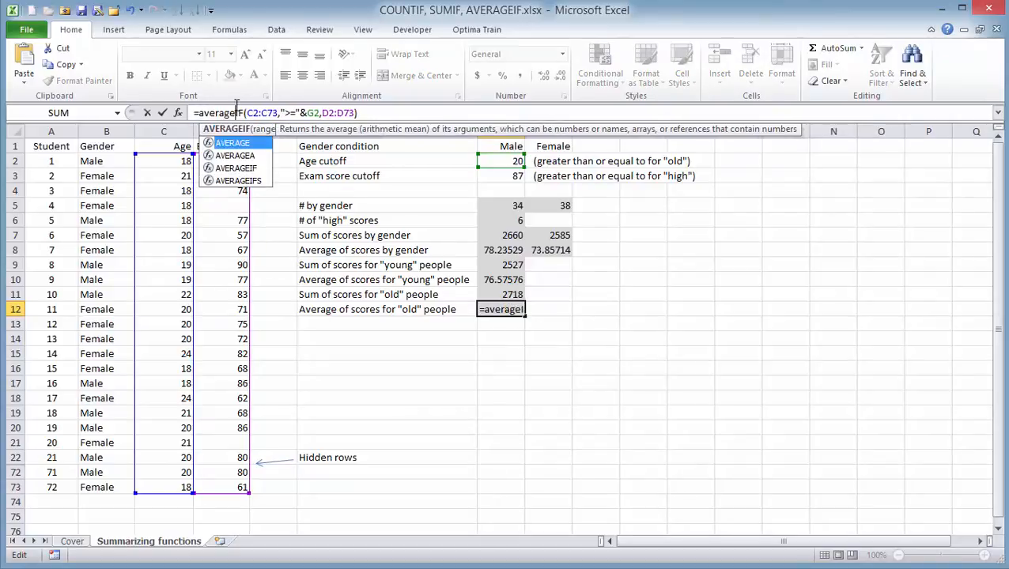
key(Return)
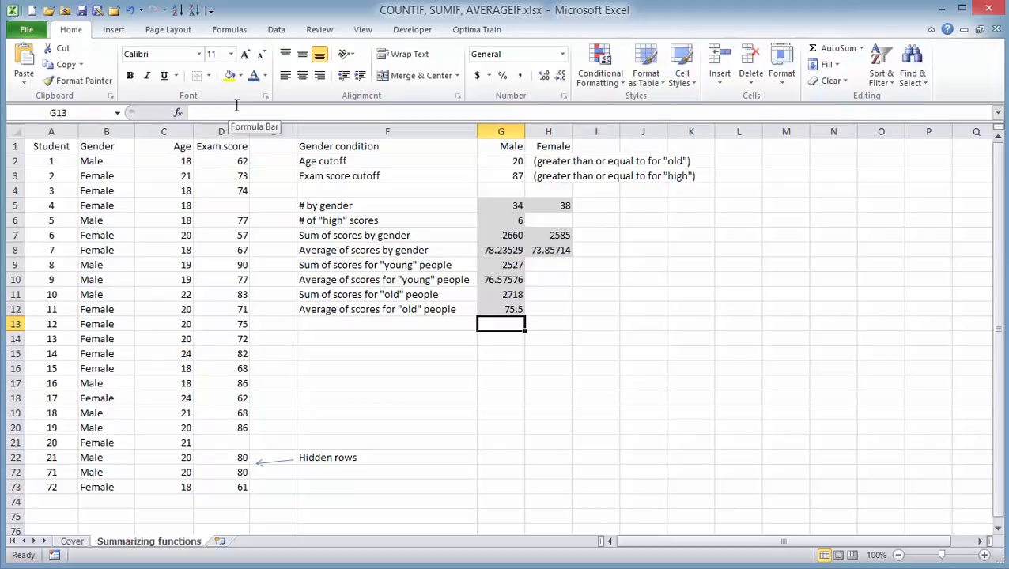